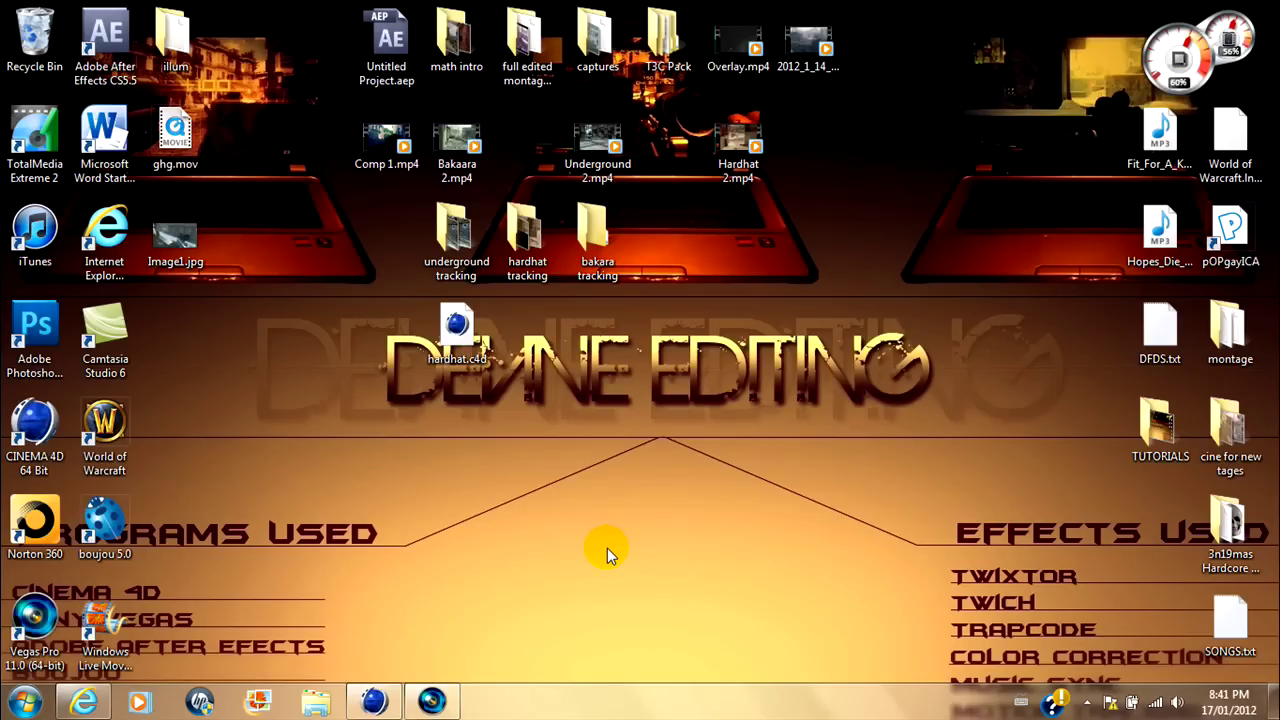
Bring the Vegas project back up and preview the game clip from its start
left_click(432, 701)
scroll(587, 500, "down", 3)
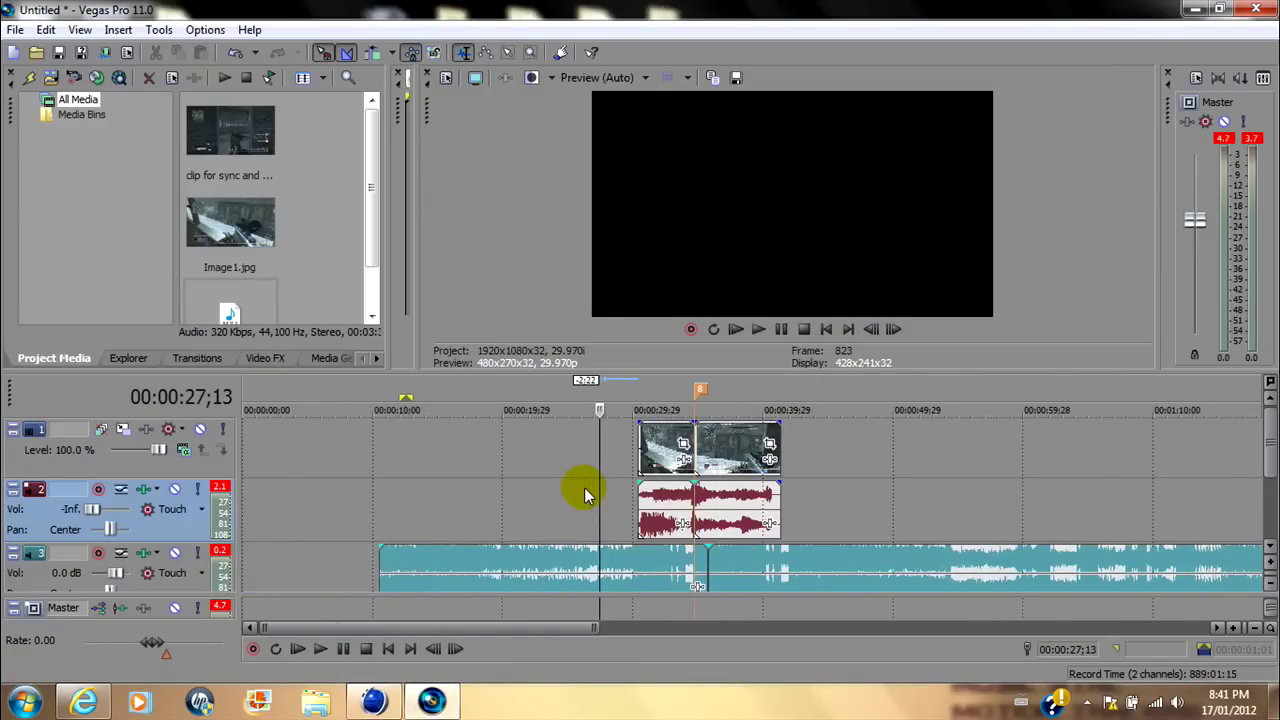
left_click(642, 617)
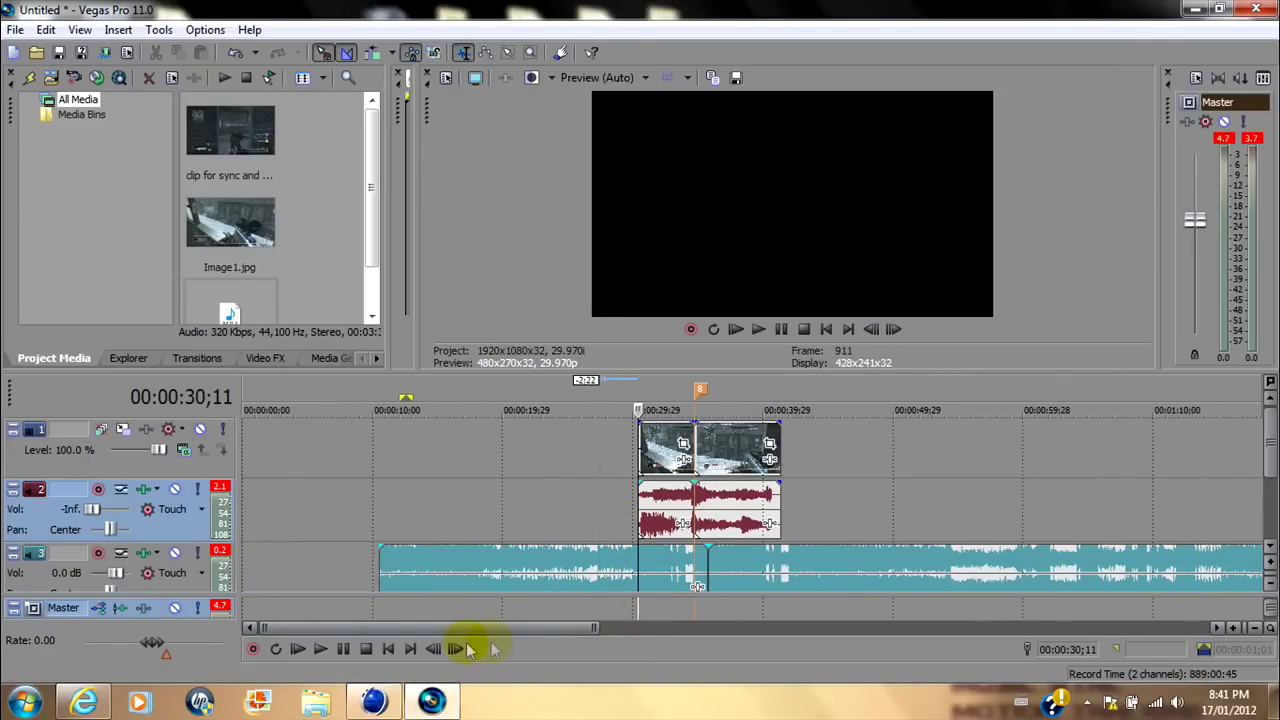
left_click(322, 650)
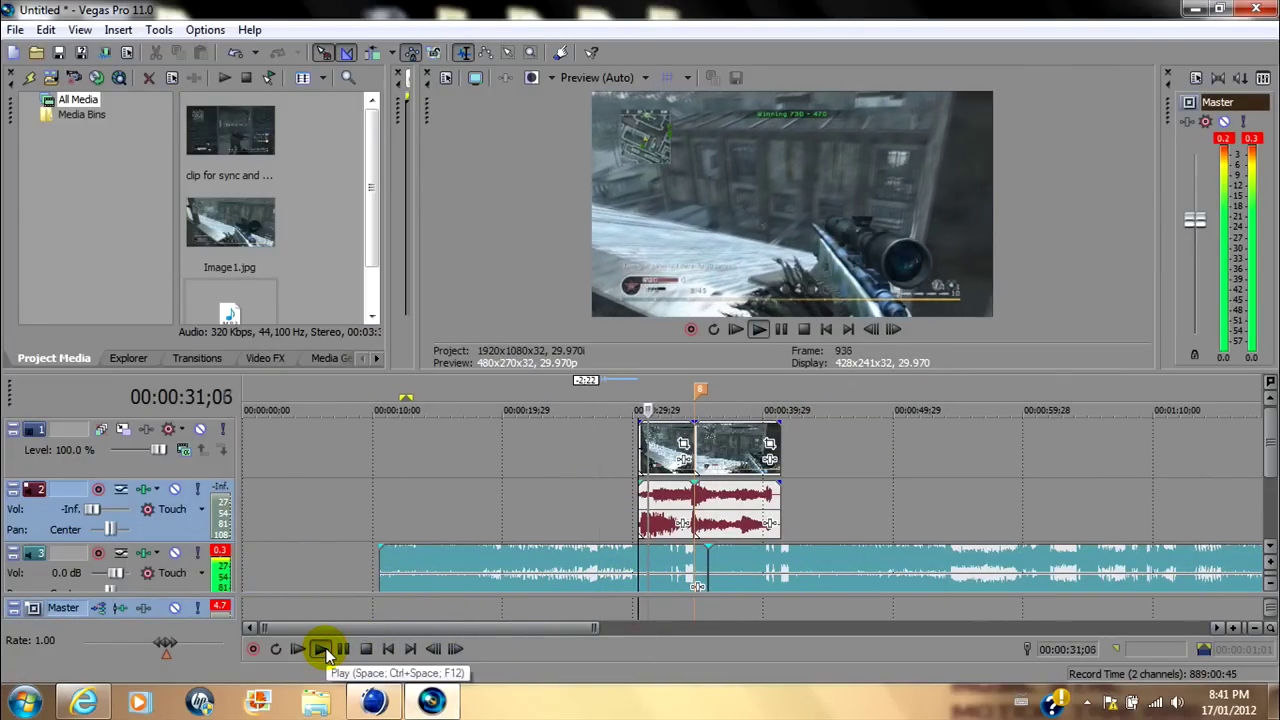
left_click(370, 651)
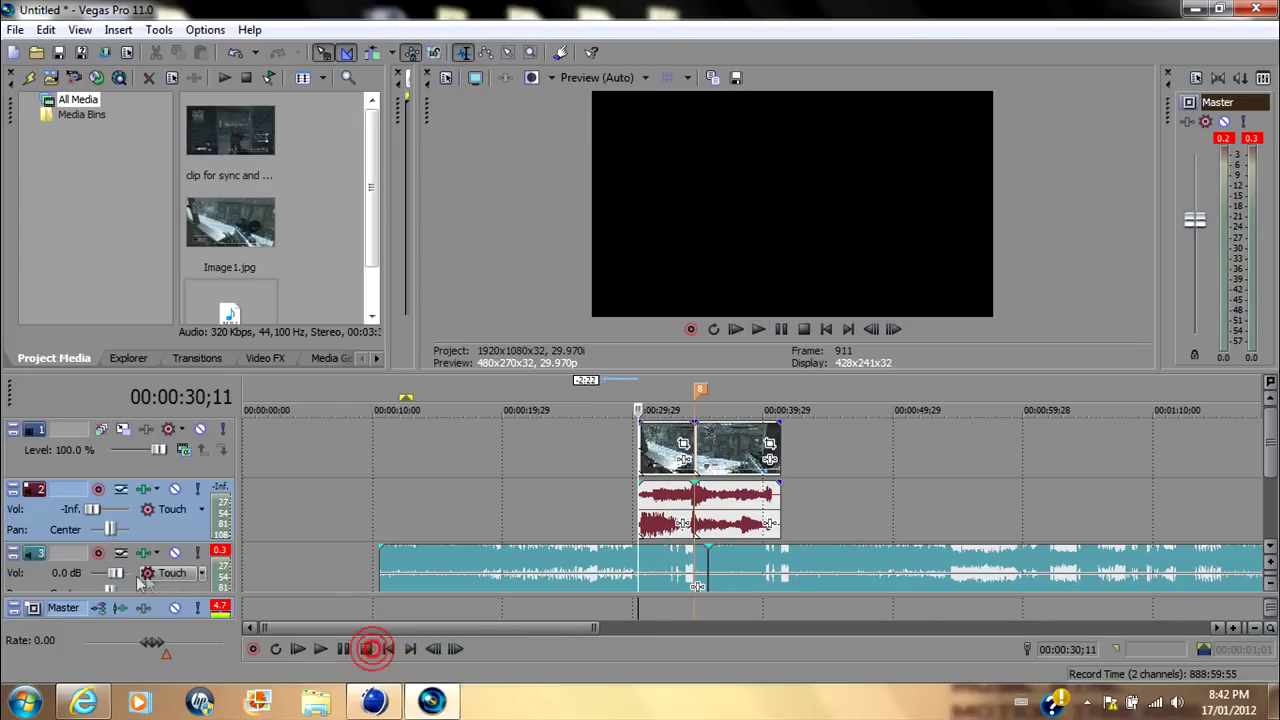
Mute the music track to -Inf. and replay the clip from just before it
left_click_drag(115, 573, 91, 573)
left_click(584, 474)
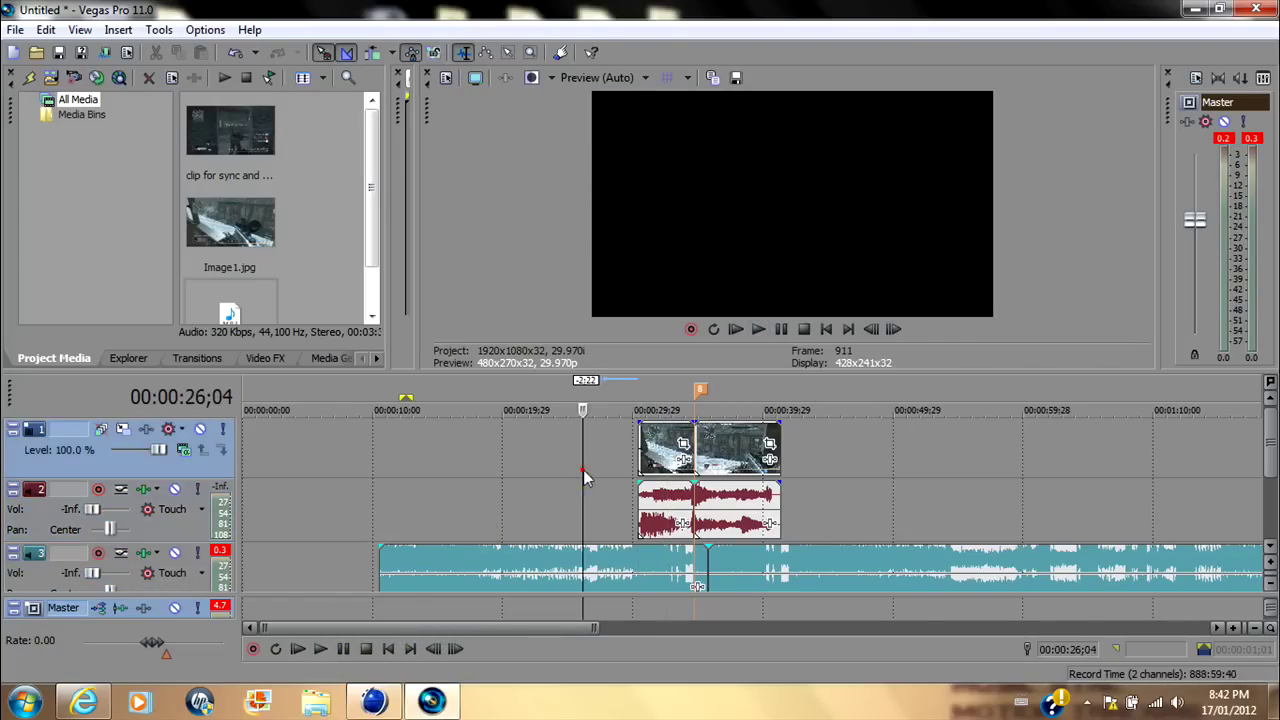
left_click(320, 648)
left_click(624, 510)
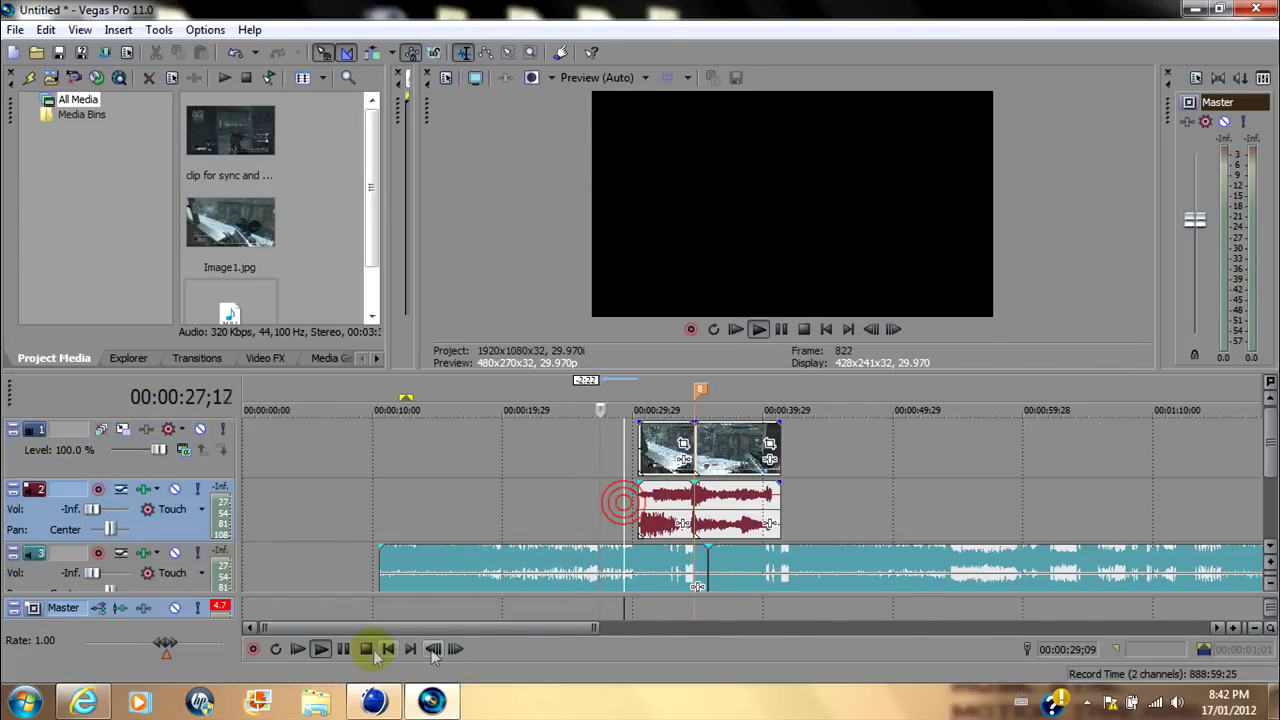
left_click(366, 648)
left_click(320, 648)
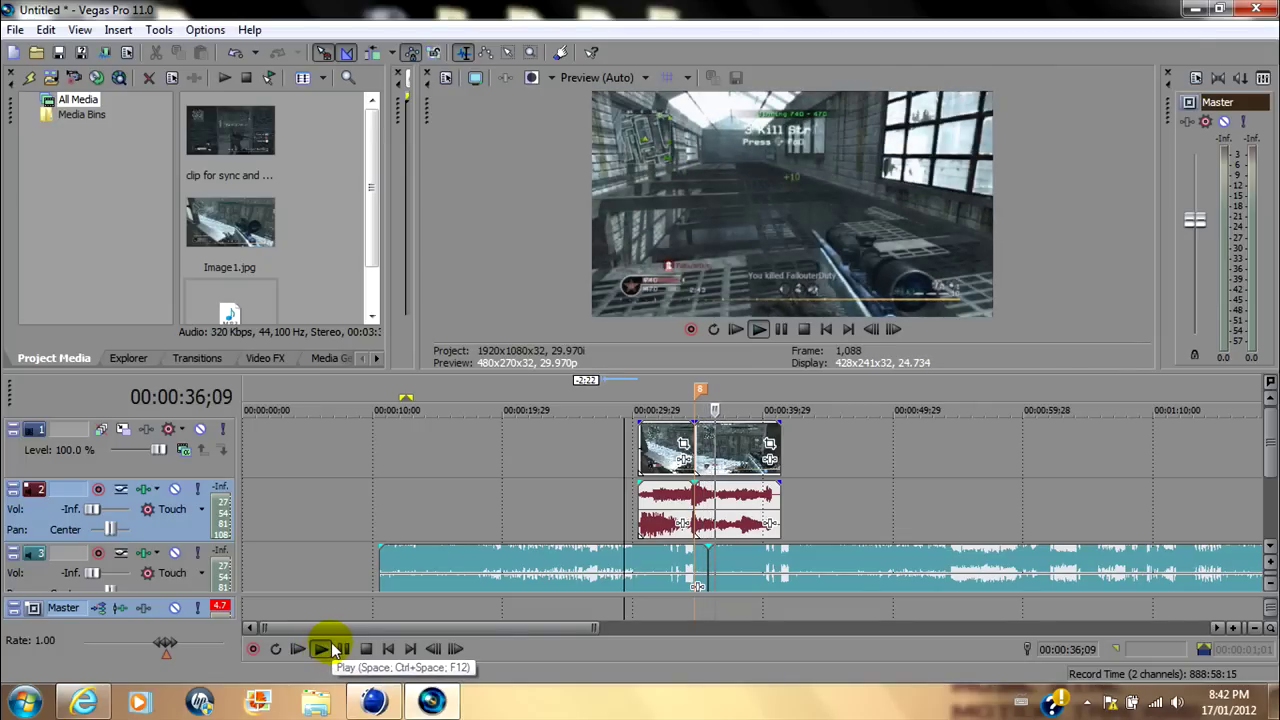
left_click(366, 649)
left_click(588, 489)
key("space")
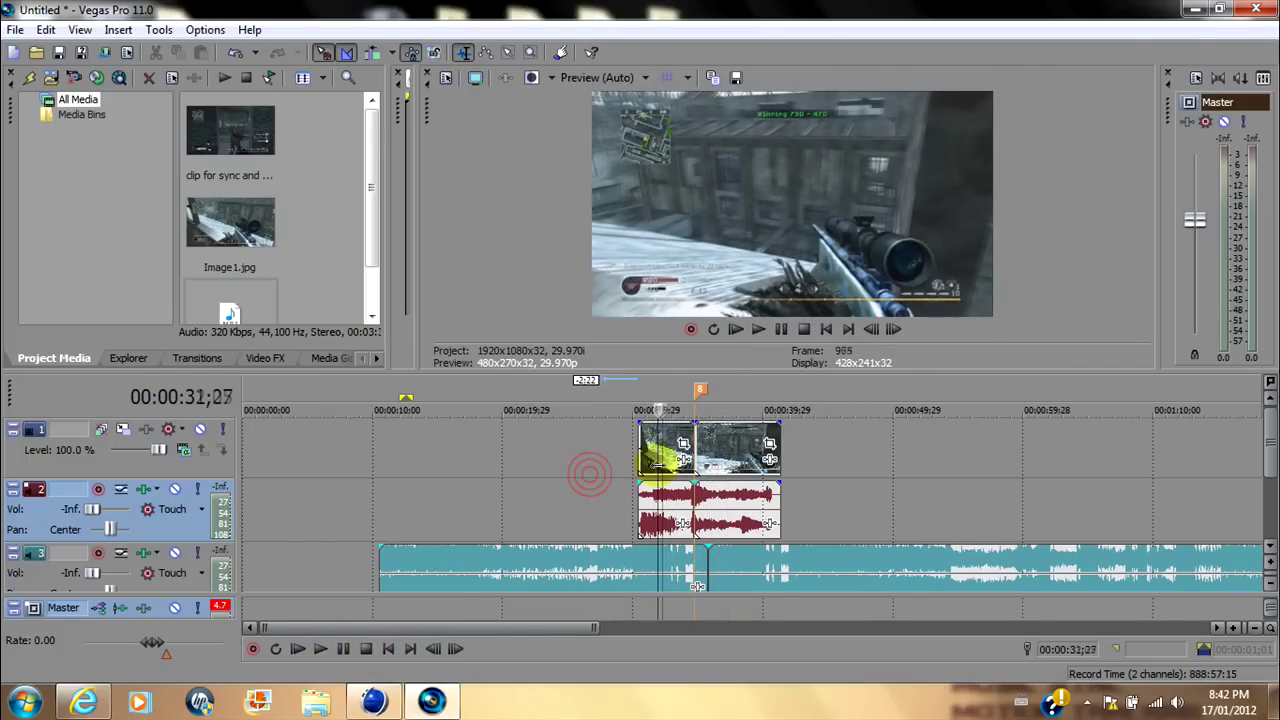
left_click_drag(683, 458, 519, 462)
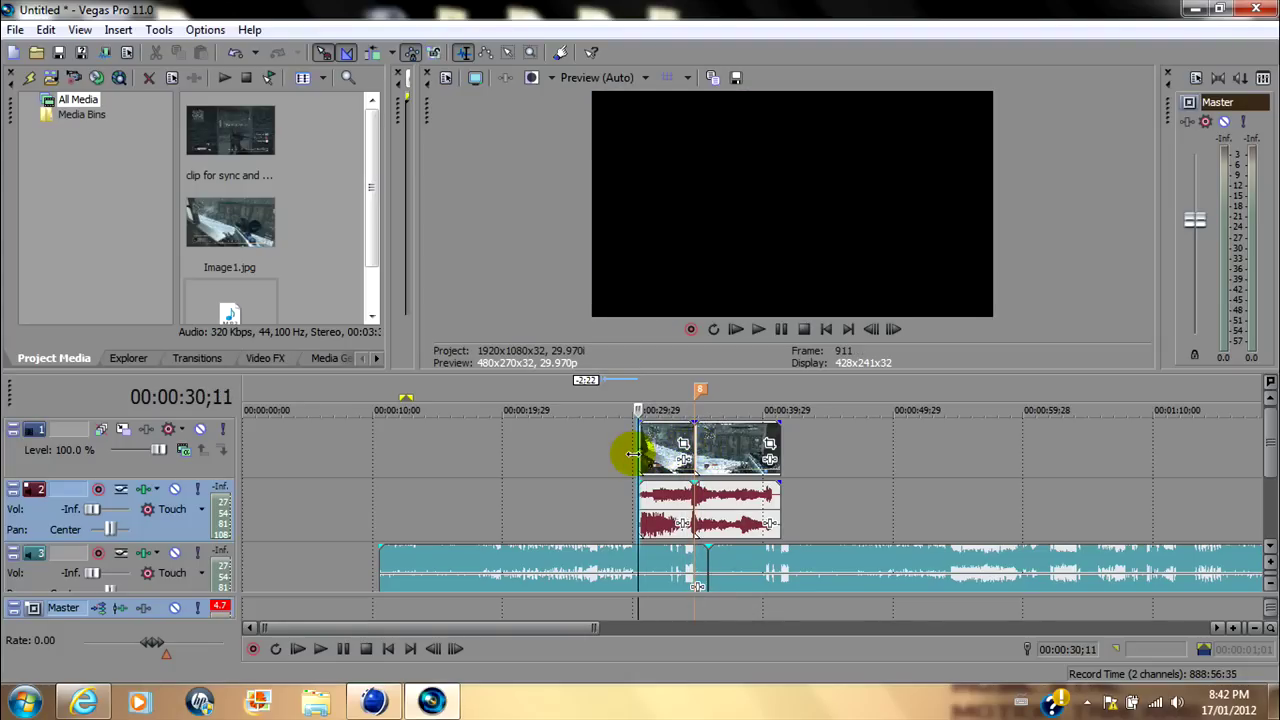
Raise the music track volume back to about -6.6 dB during playback
left_click(322, 649)
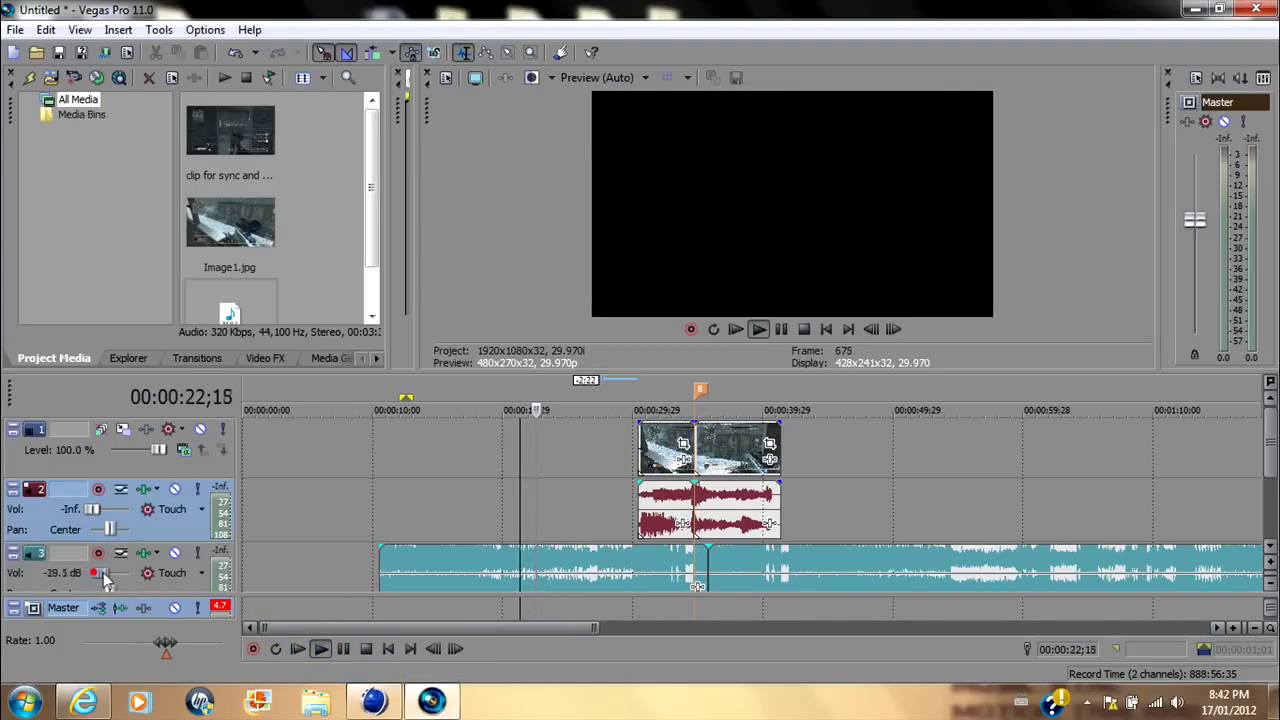
left_click_drag(106, 580, 110, 578)
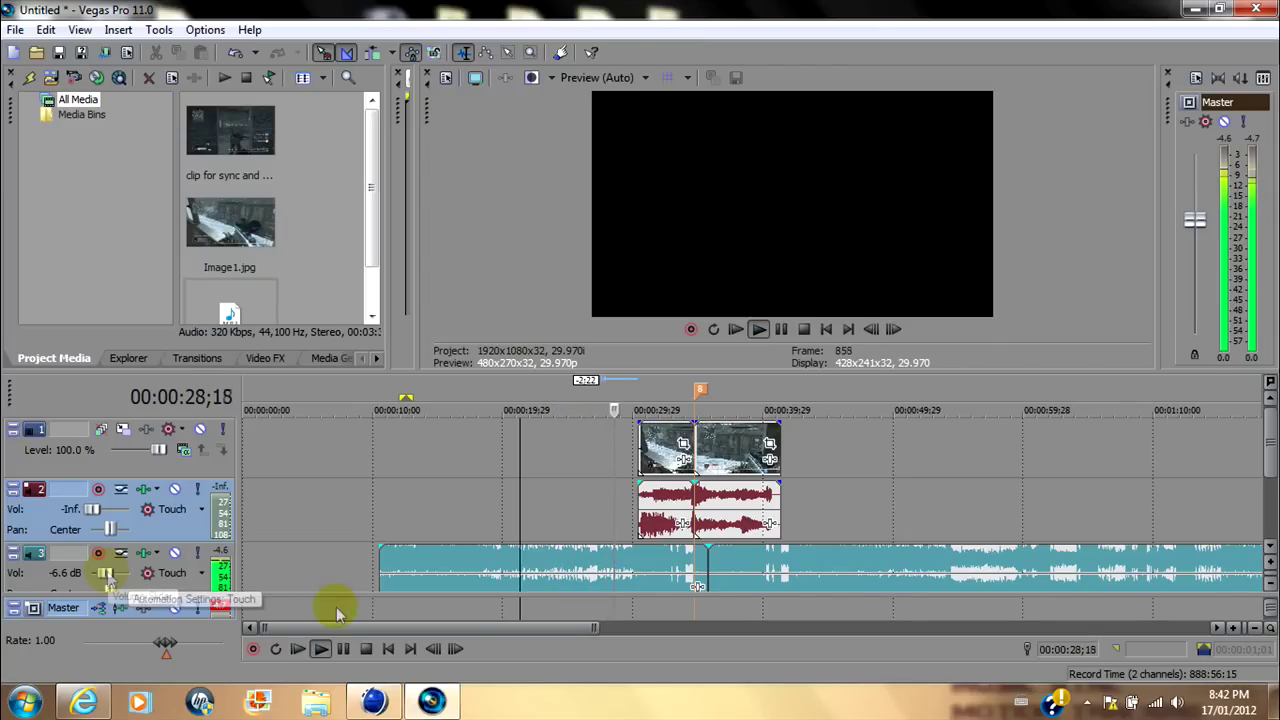
left_click(366, 648)
Add a test marker at the playhead, then delete it
left_click_drag(614, 510, 473, 503)
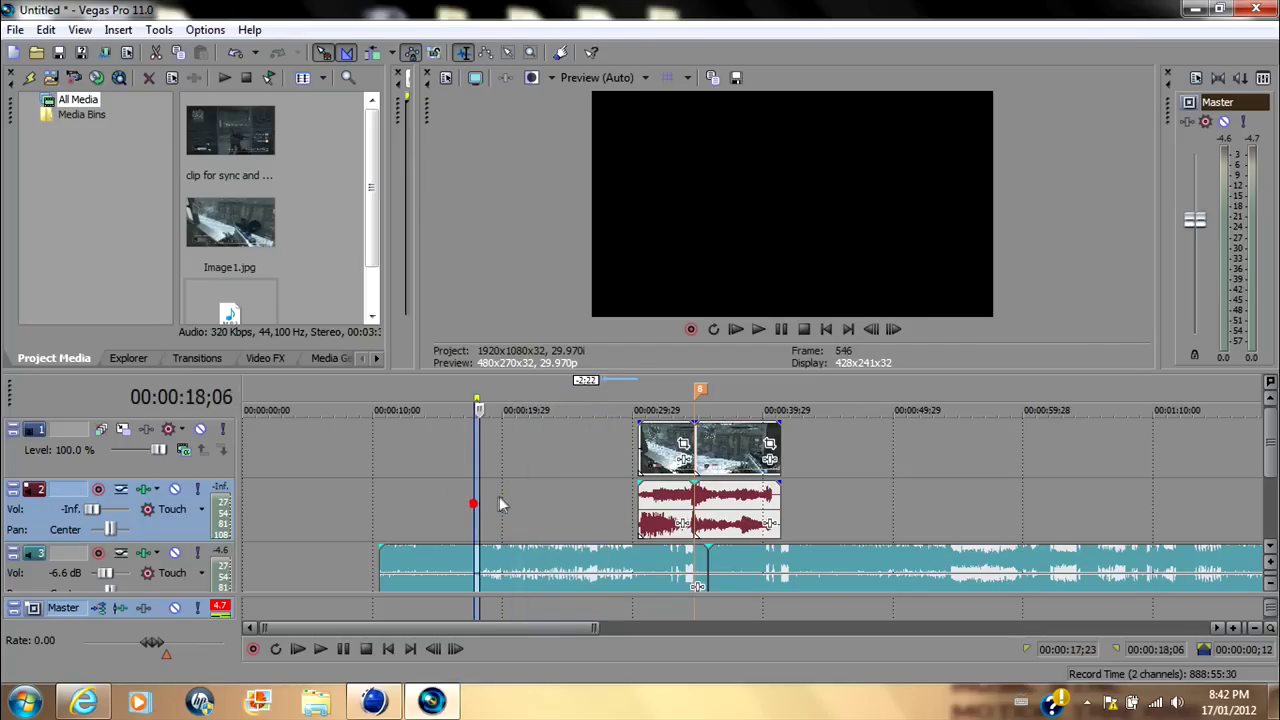
left_click(492, 499)
key("m")
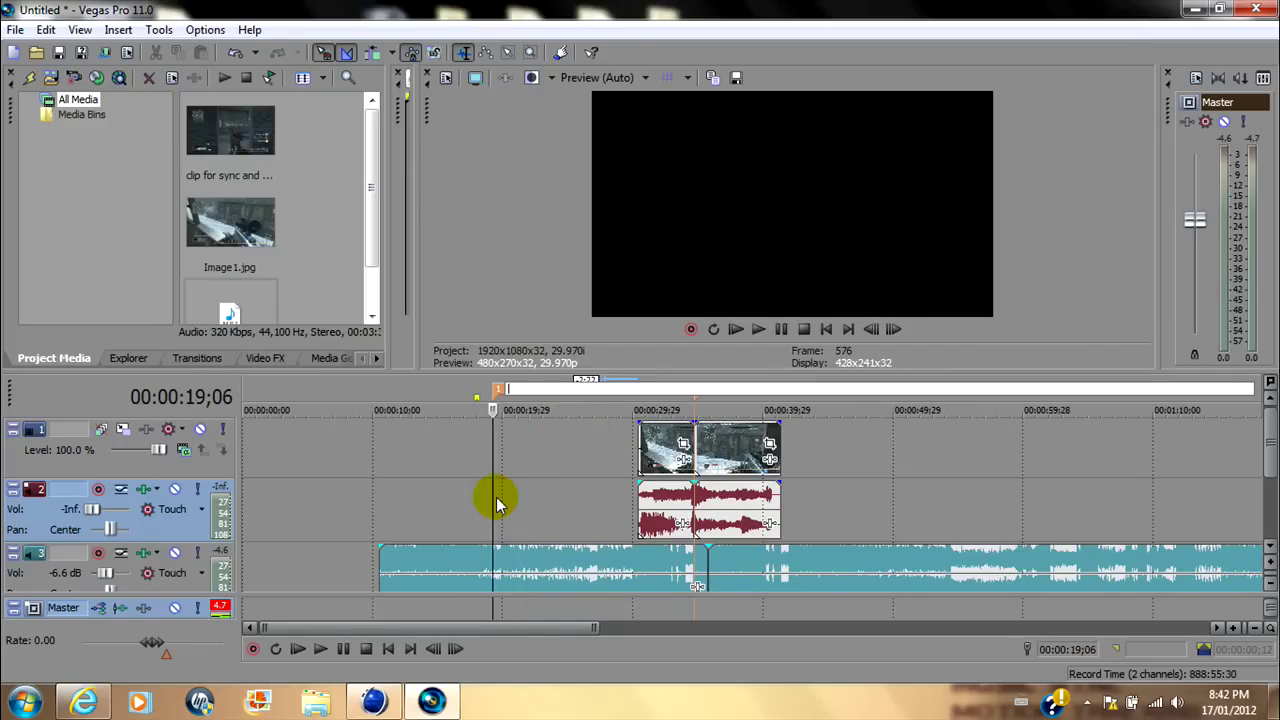
left_click(502, 503)
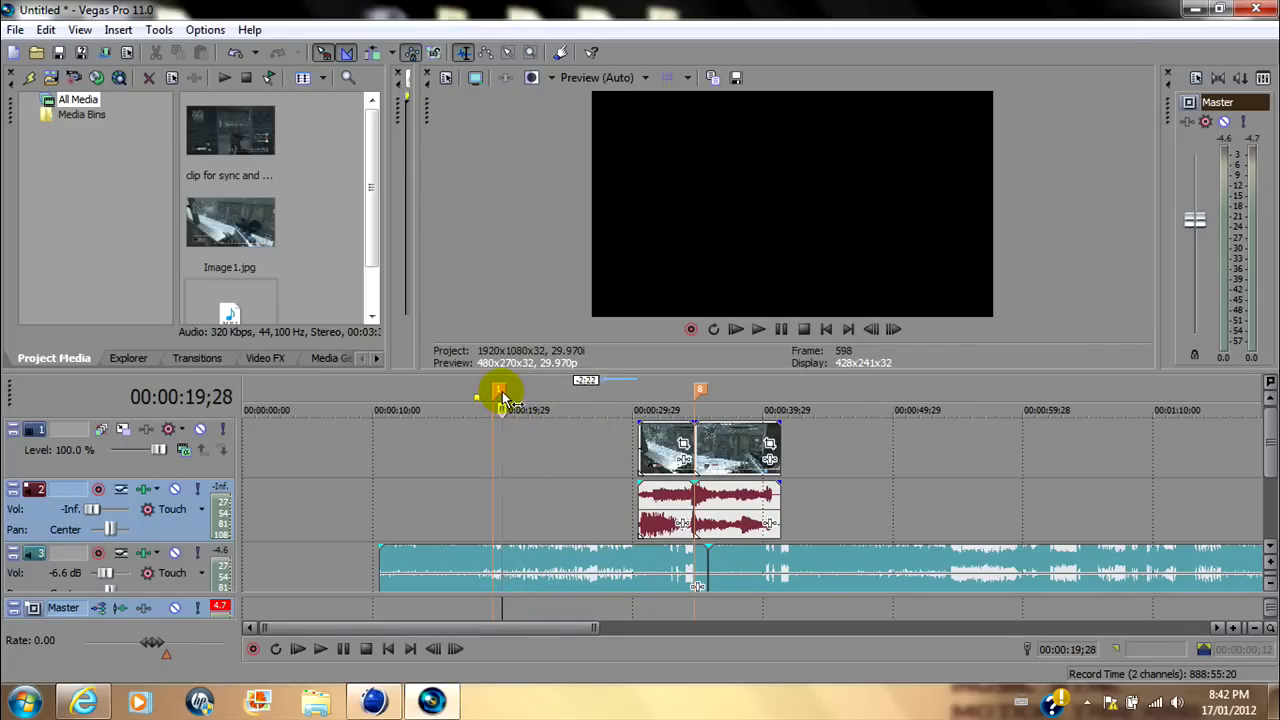
right_click(505, 395)
left_click(534, 445)
left_click(547, 470)
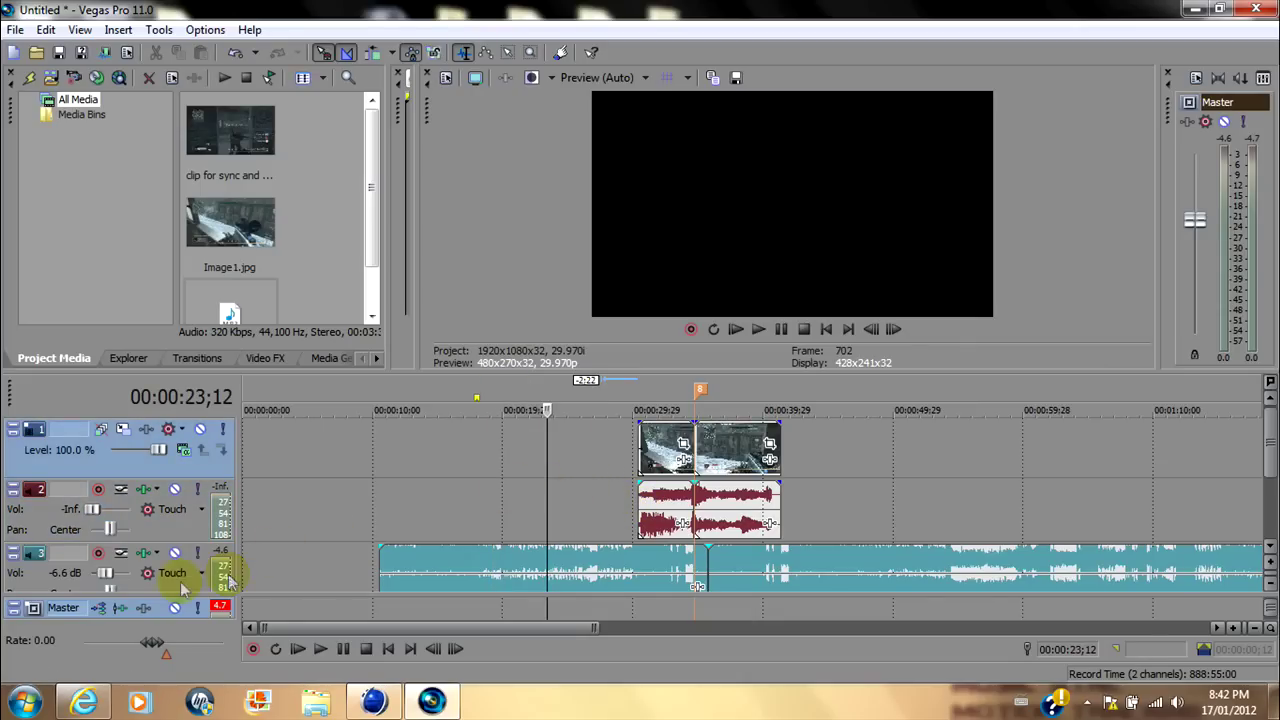
Tap M on each beat during playback to drop eight numbered markers over the clip
left_click(318, 649)
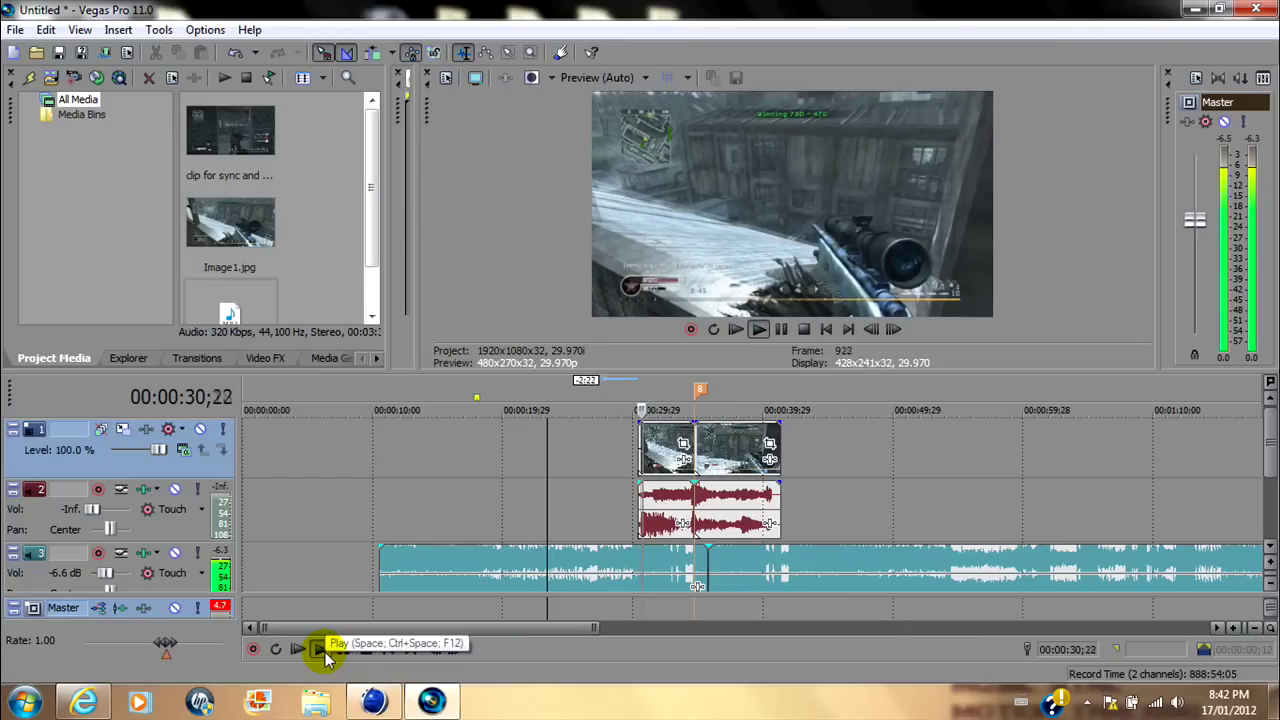
key("m")
key("m")
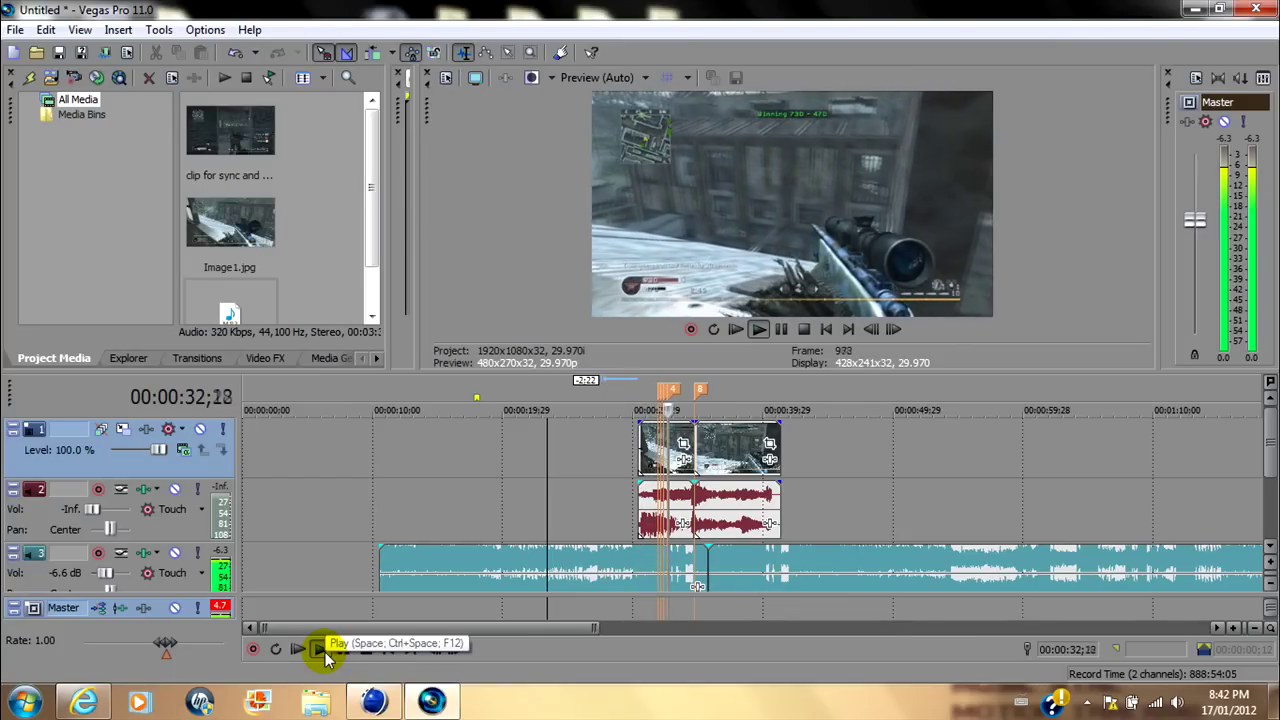
key("m")
key("m")
key("m")
key("m")
key("m")
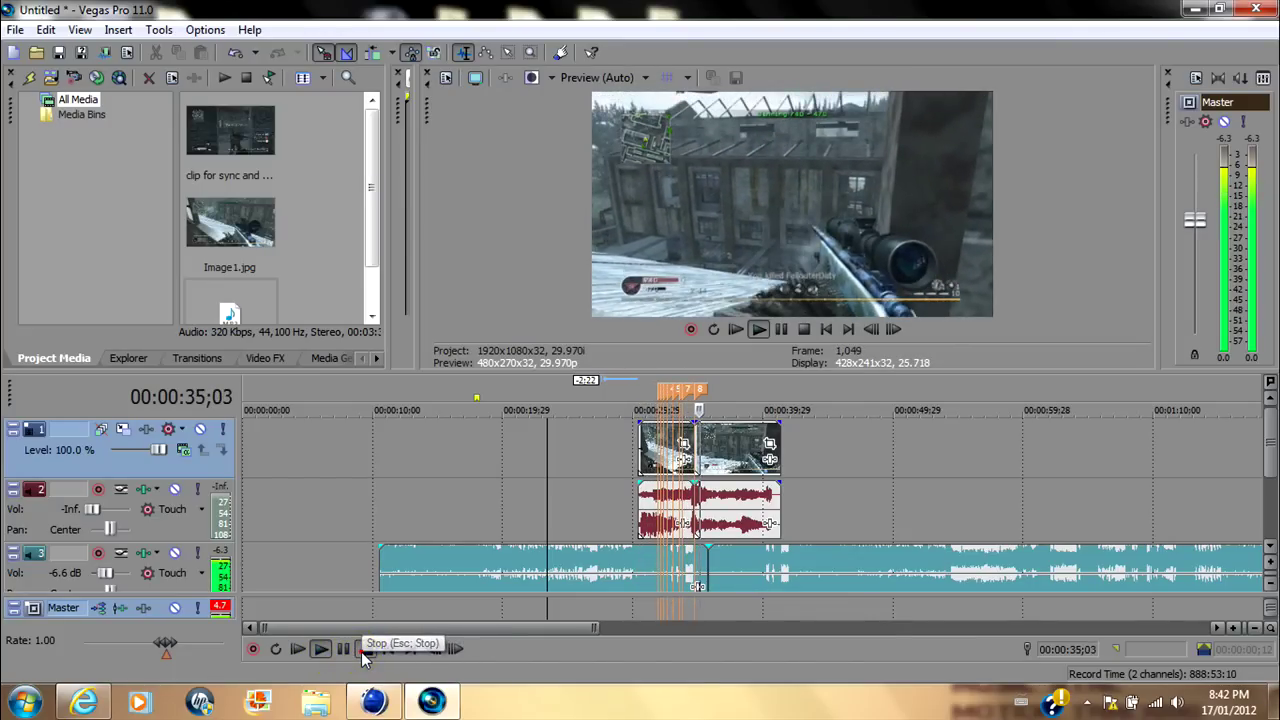
left_click(366, 648)
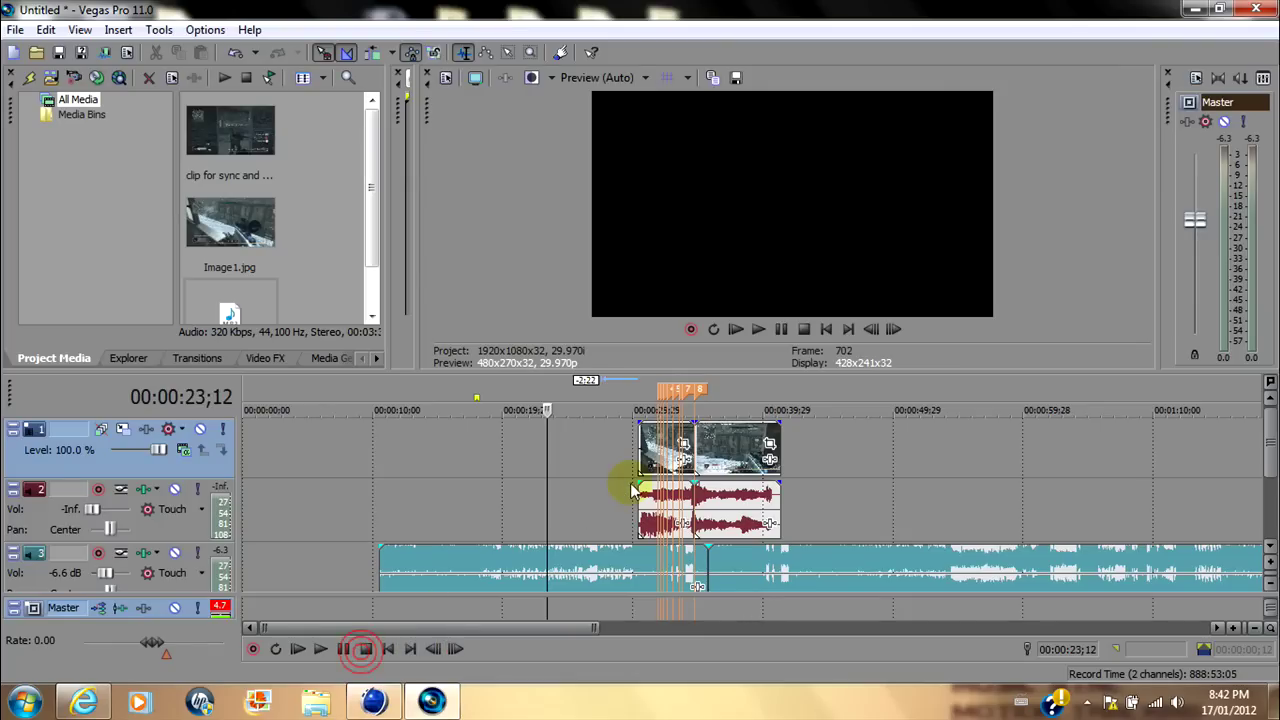
left_click(657, 607)
Zoom the timeline in on the beat markers, with the playhead at 00:00:33;02
scroll(657, 608, "up", 3)
scroll(657, 608, "up", 2)
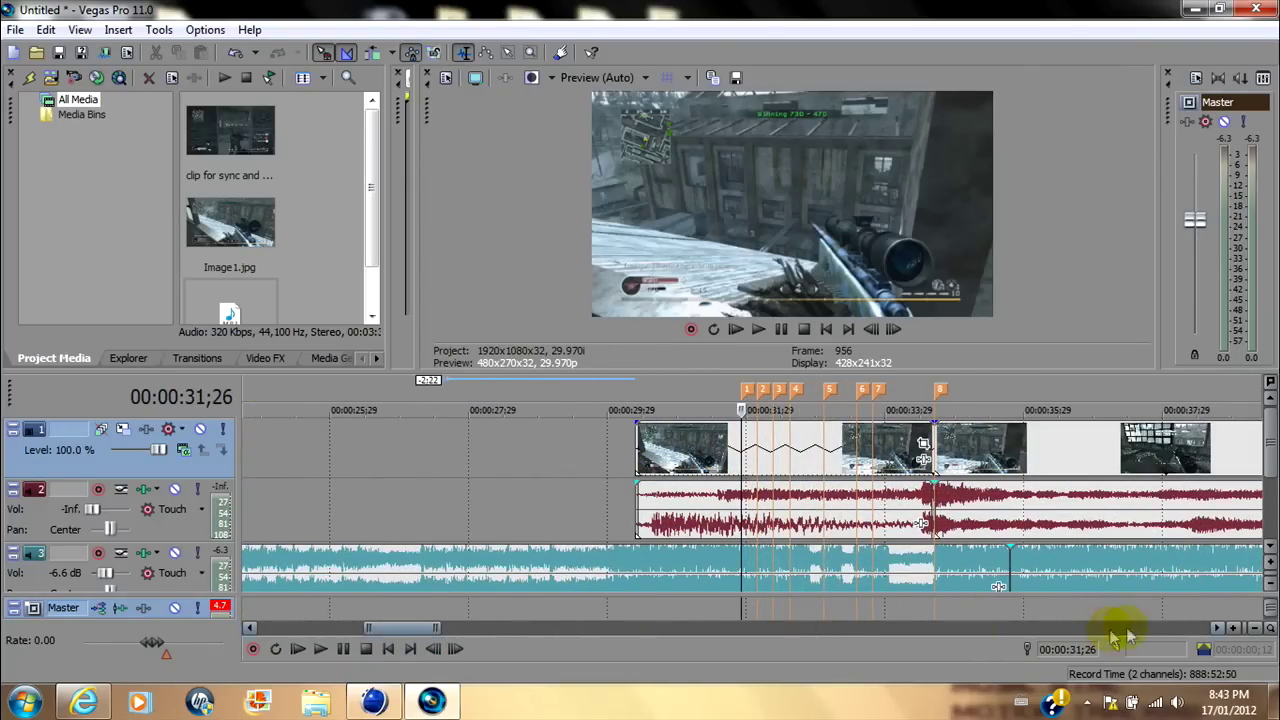
left_click(1217, 627)
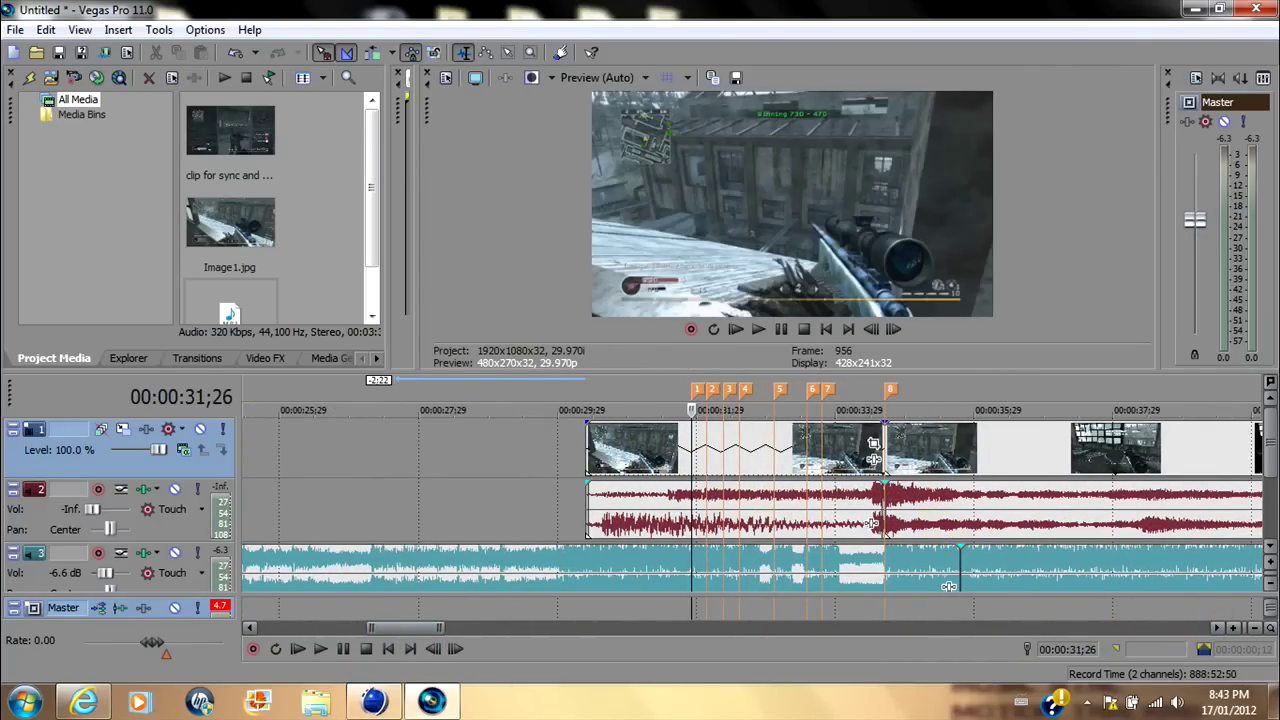
left_click(1217, 627)
scroll(927, 604, "up", 2)
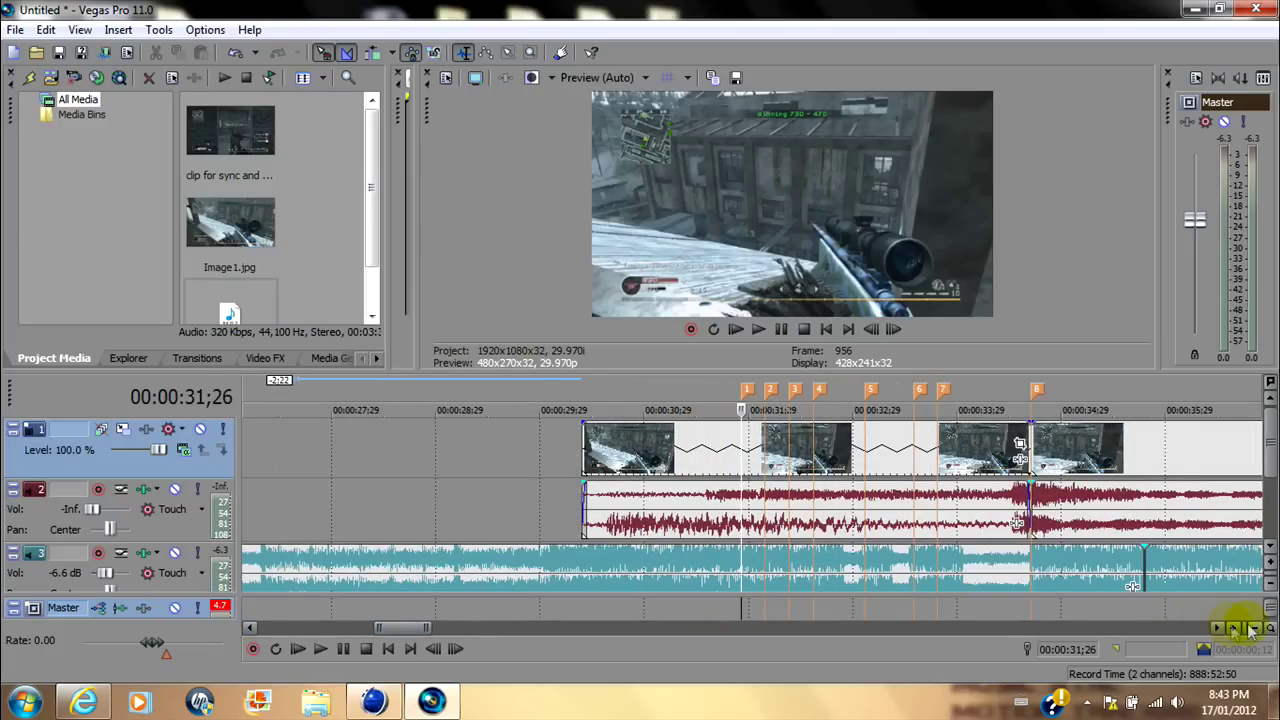
left_click(1217, 627)
scroll(700, 520, "up", 1)
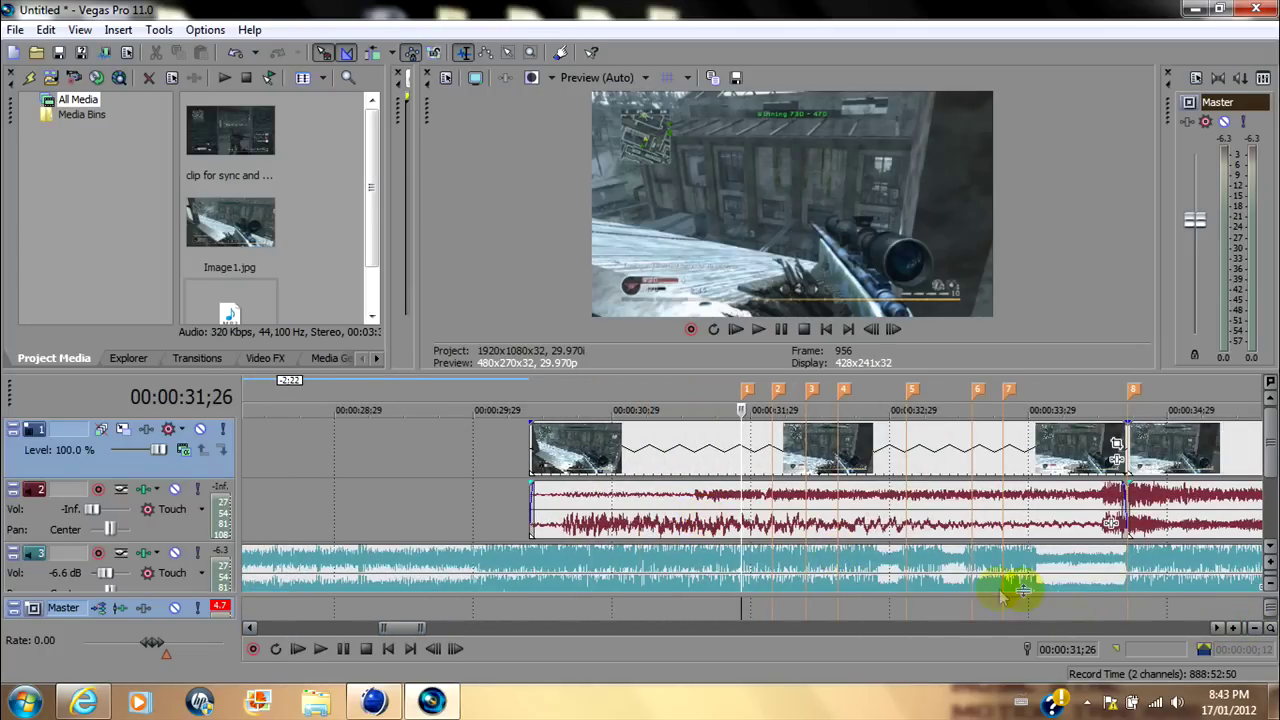
left_click(1217, 627)
left_click(856, 604)
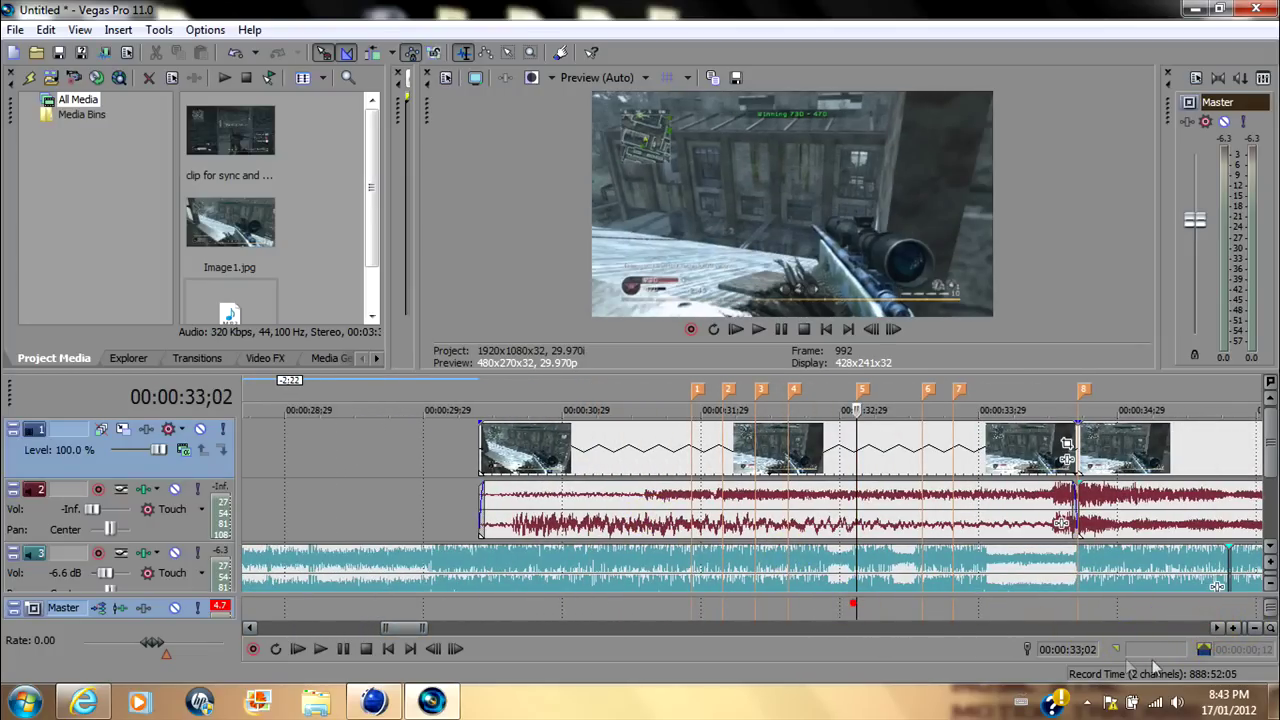
left_click(1217, 627)
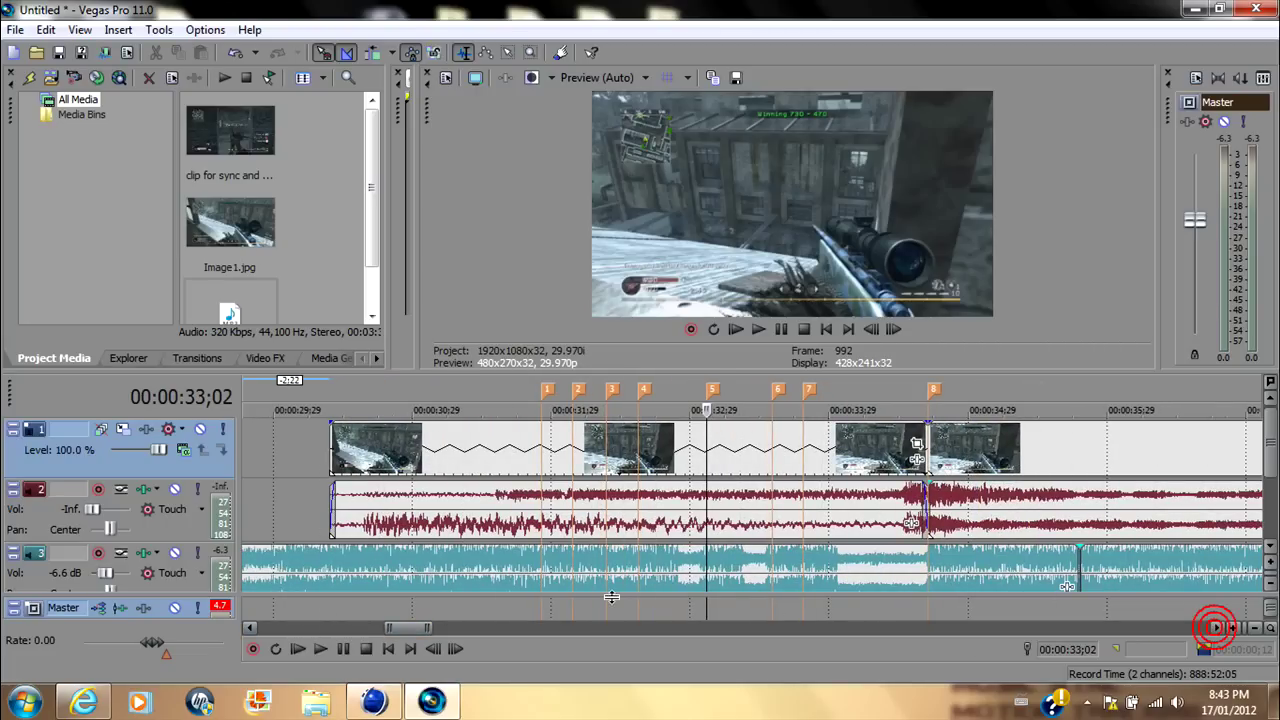
Select the grouped game clip and split it with S at each beat marker
left_click(540, 438)
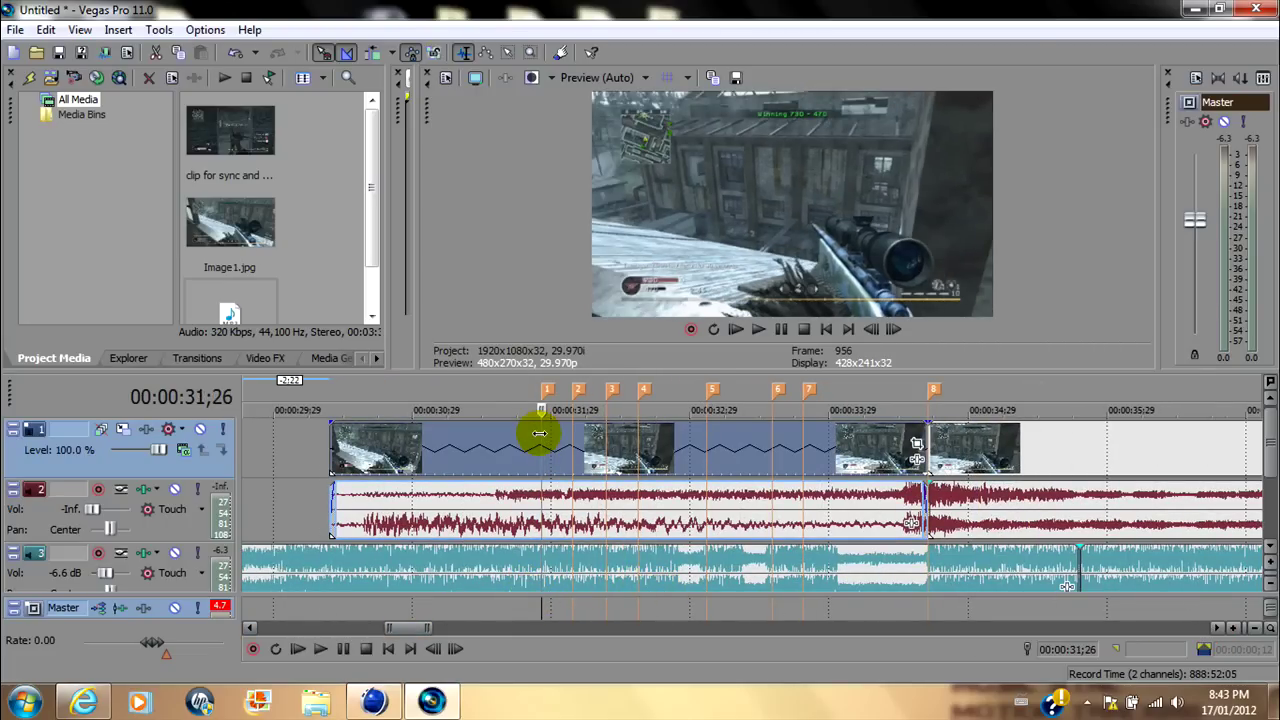
key("s")
left_click(572, 440)
key("s")
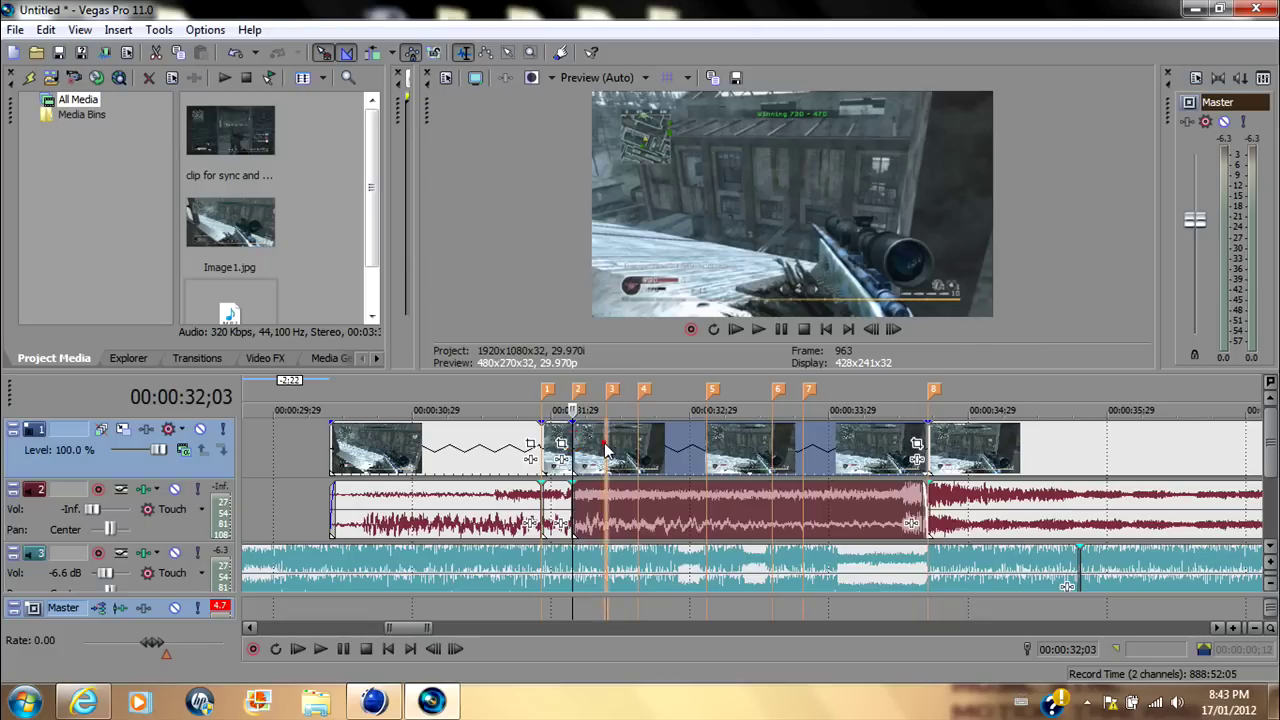
left_click(603, 440)
key("s")
key("s")
left_click(708, 442)
key("s")
left_click(771, 453)
key("s")
key("s")
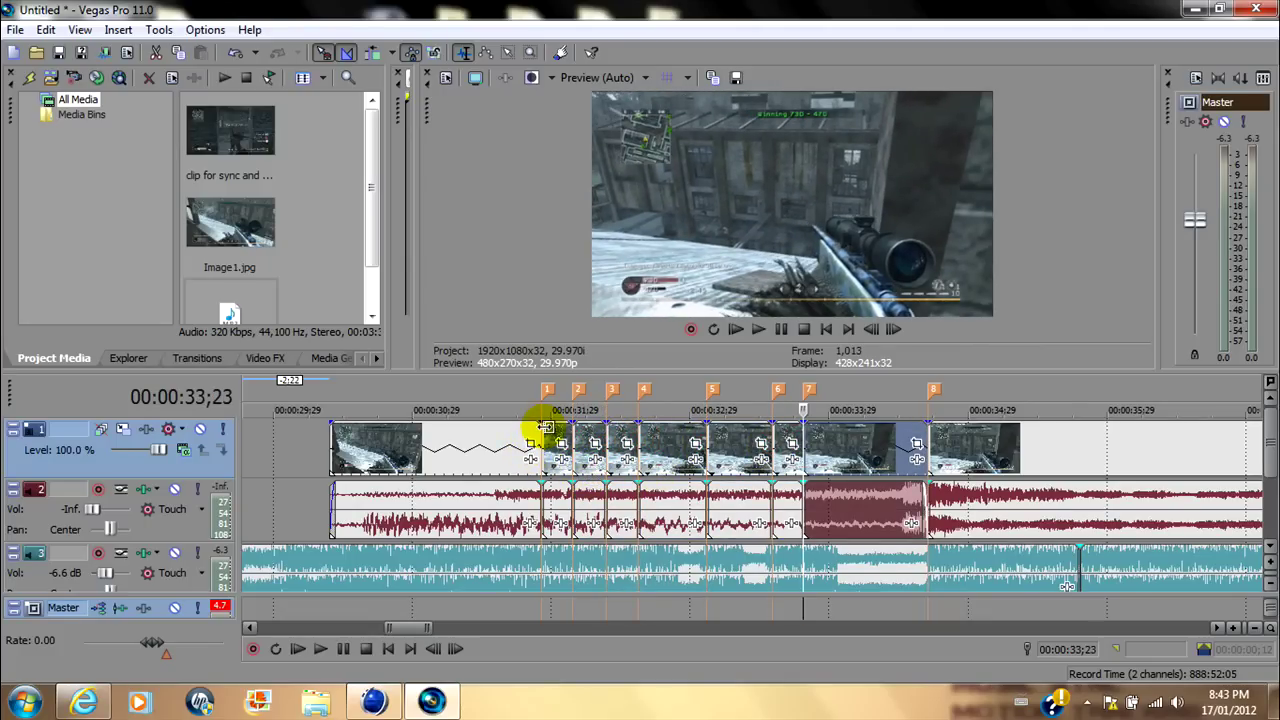
Drag fade handles so each piece from marker 1 through marker 7 fades out at its end
left_click_drag(541, 424, 503, 428)
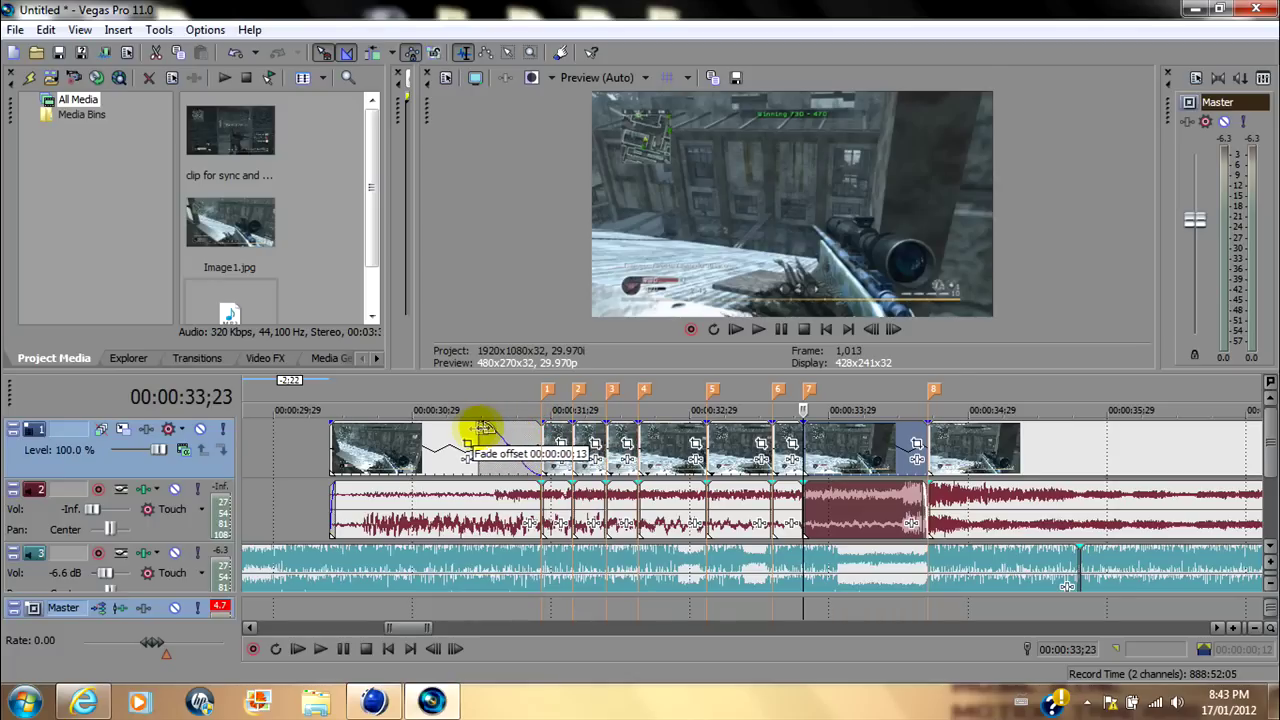
left_click_drag(503, 428, 594, 425)
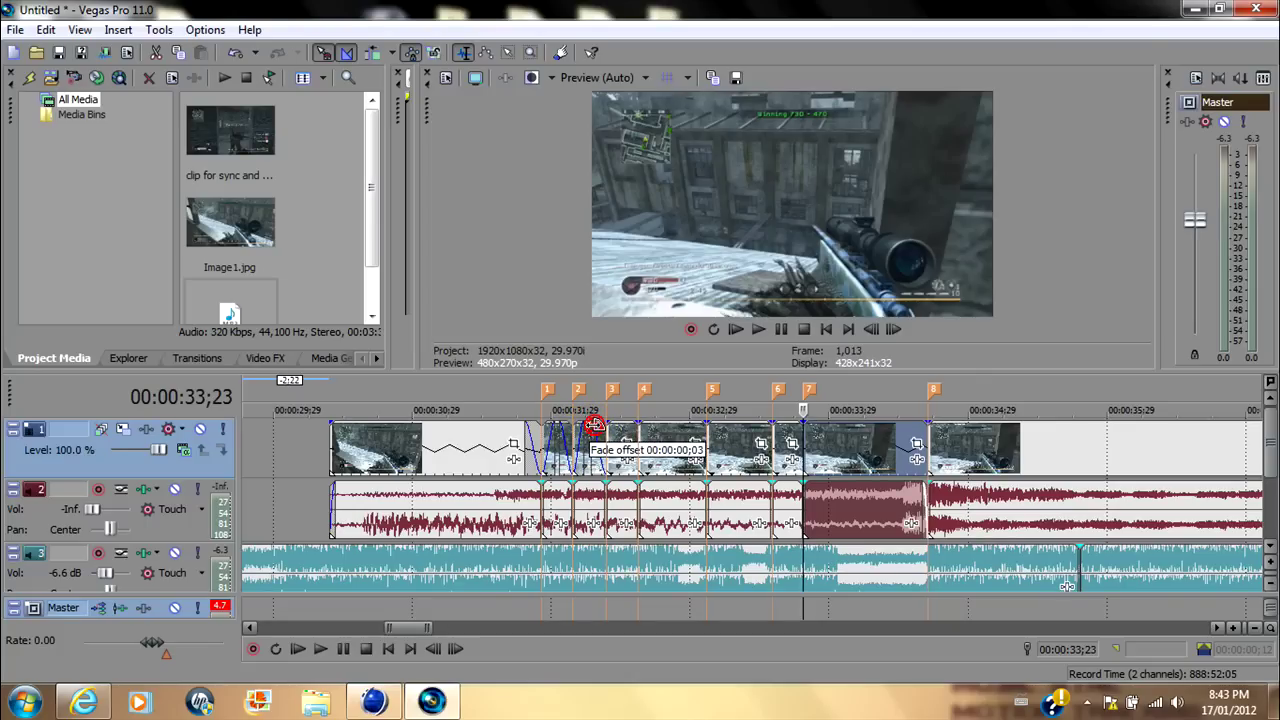
left_click_drag(594, 425, 769, 424)
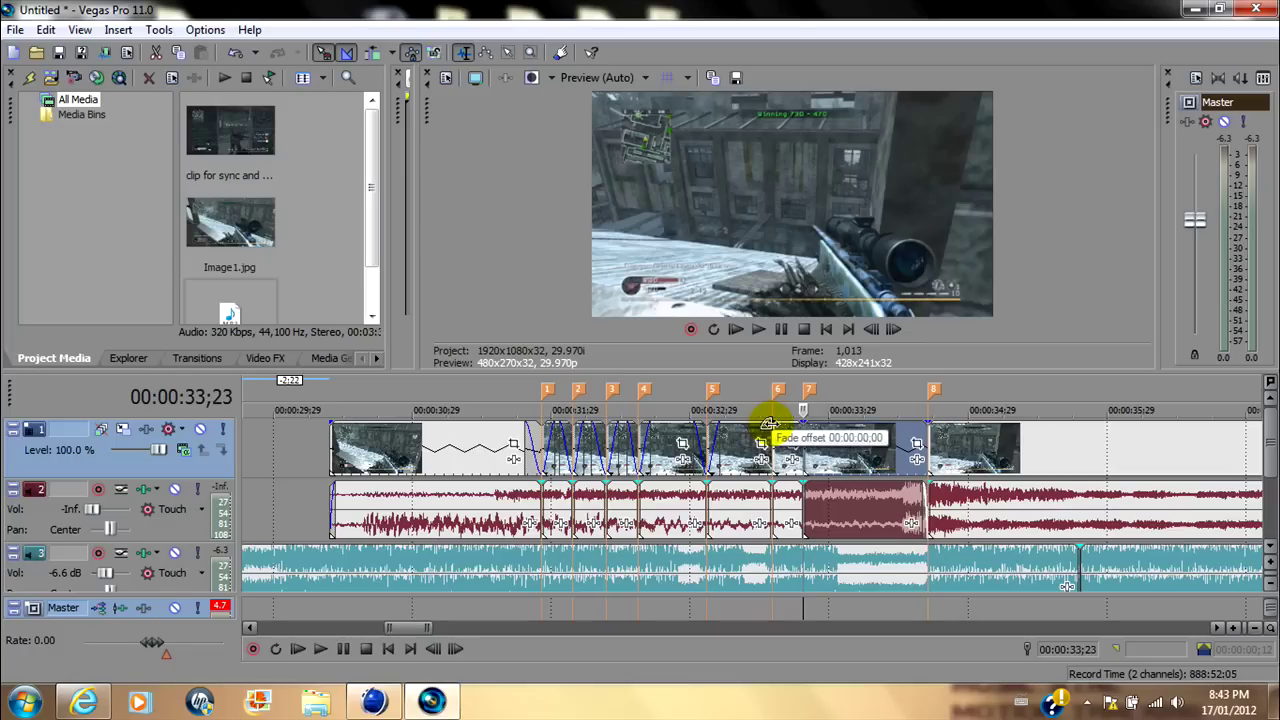
left_click_drag(769, 424, 801, 420)
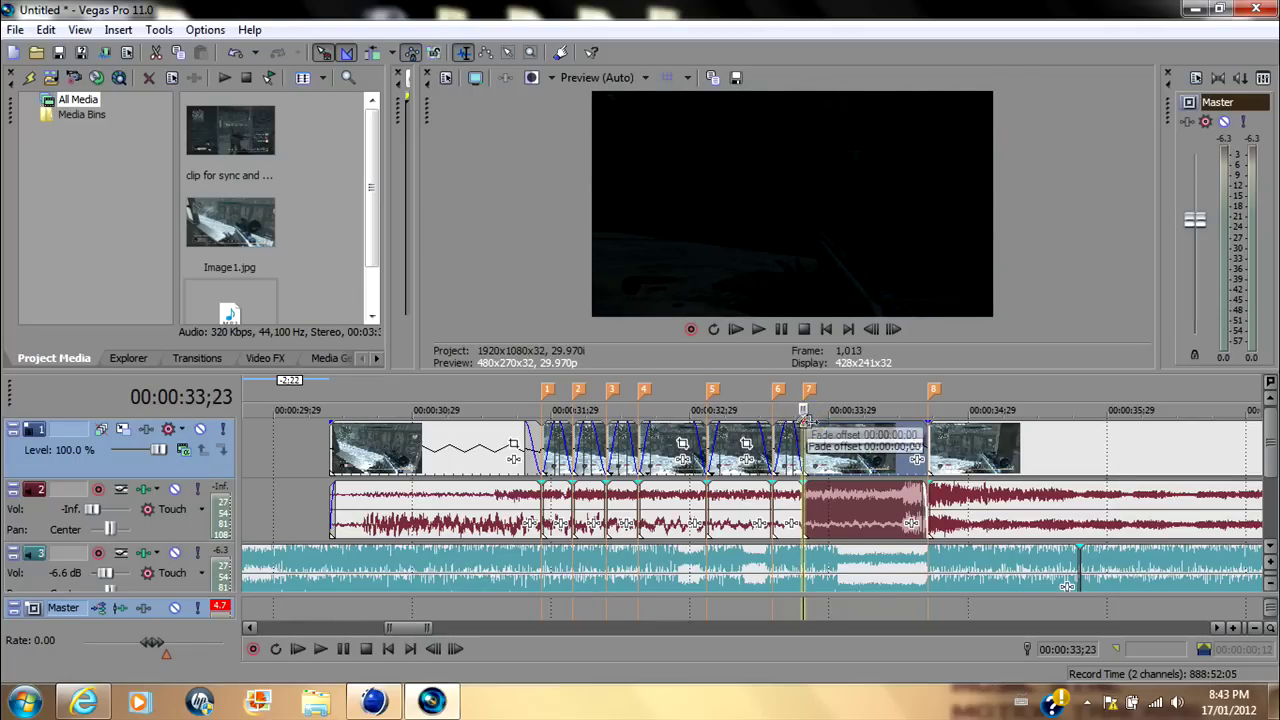
left_click_drag(801, 420, 808, 425)
left_click(479, 614)
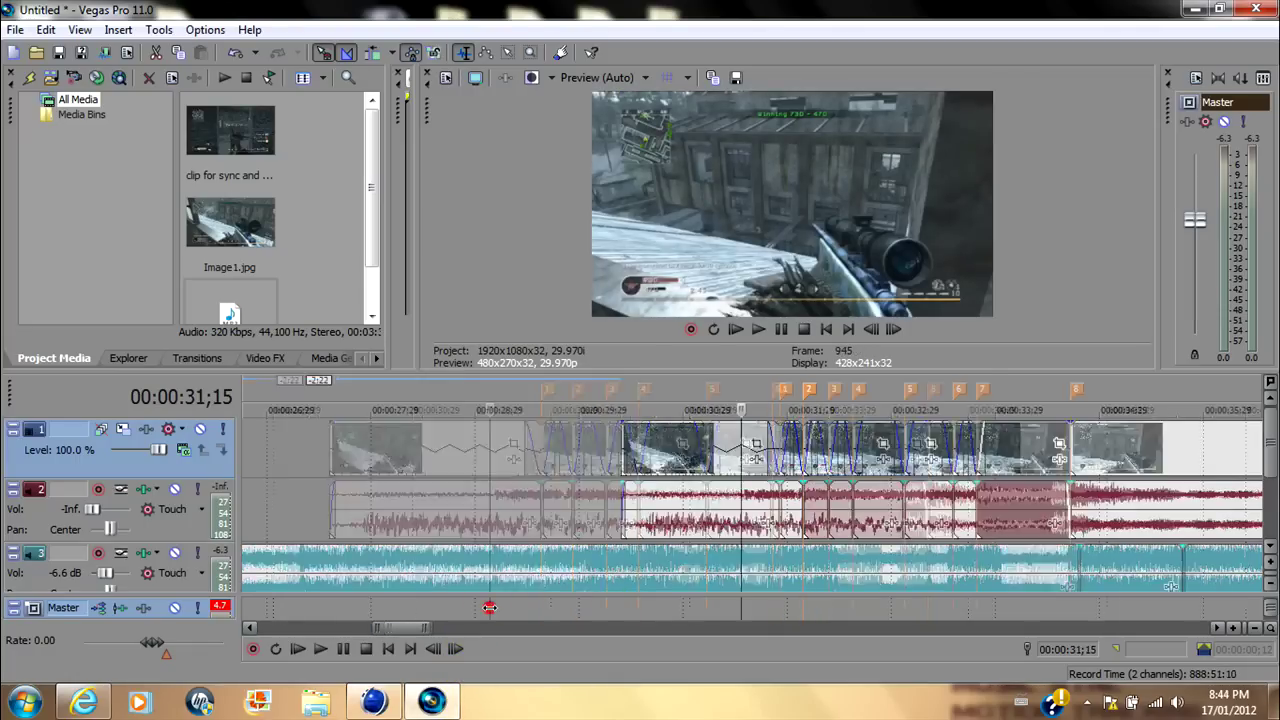
scroll(500, 602, "down", 5)
left_click(672, 598)
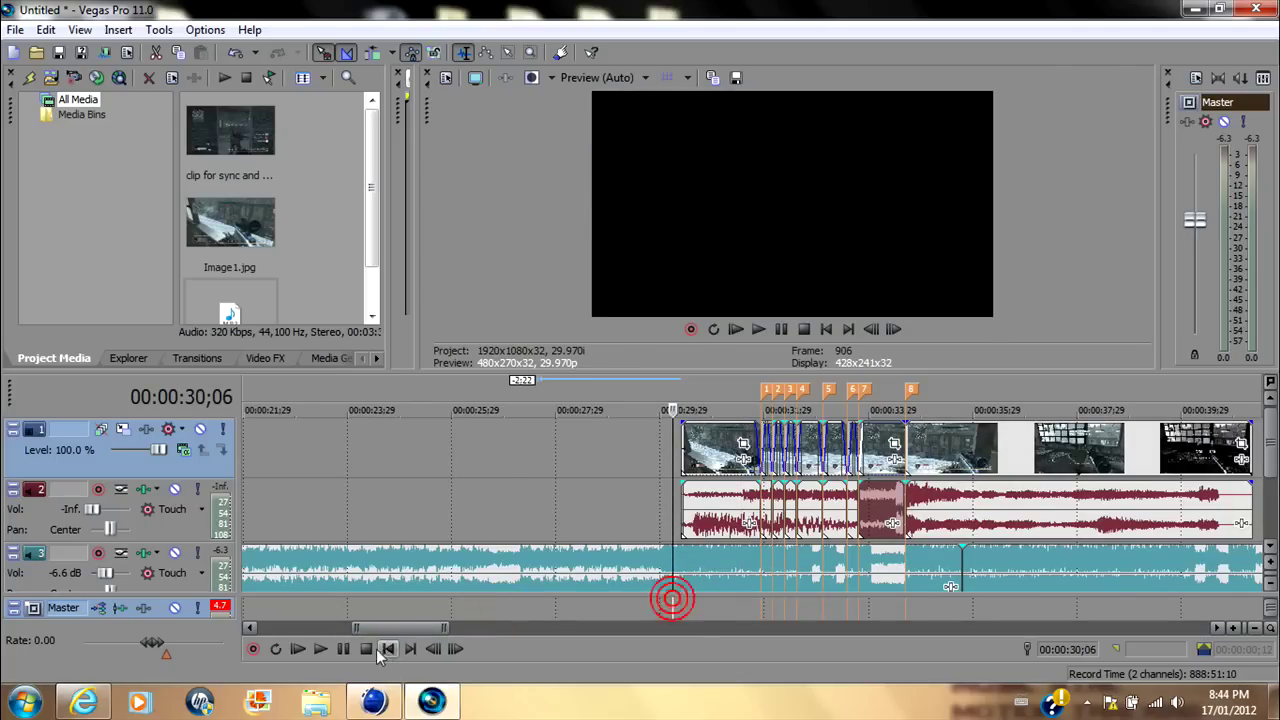
left_click(320, 648)
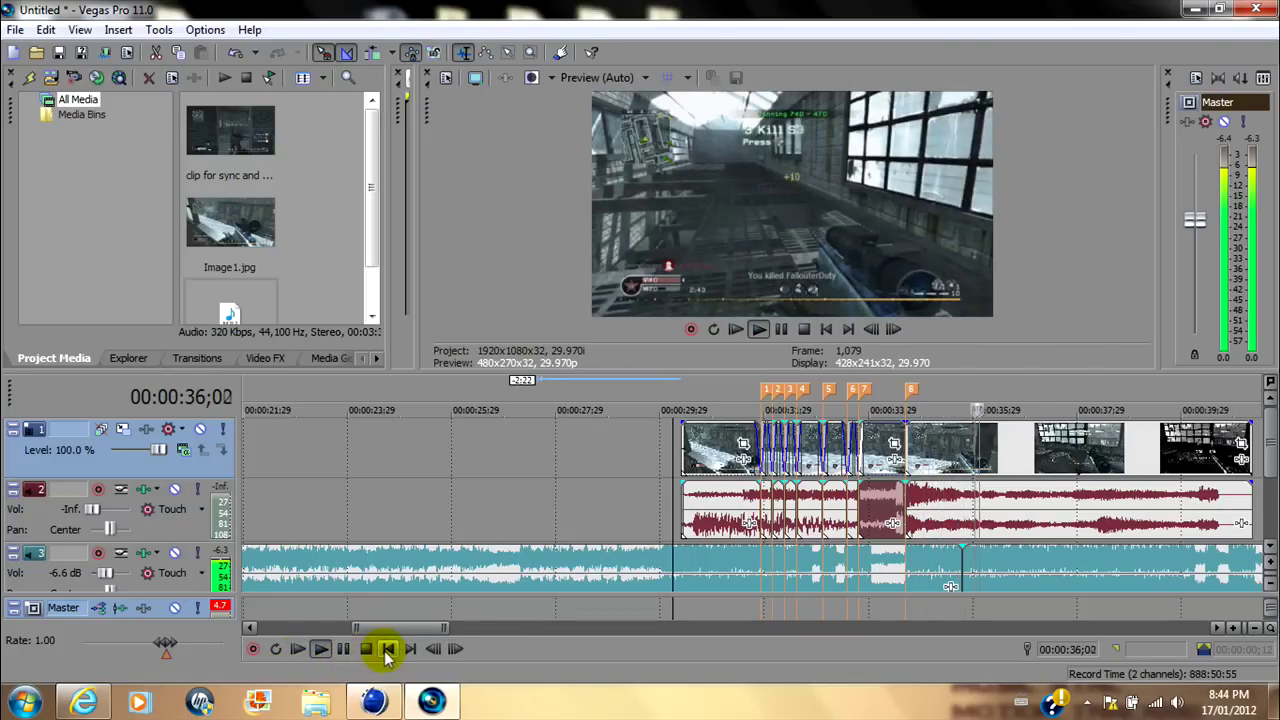
left_click(366, 649)
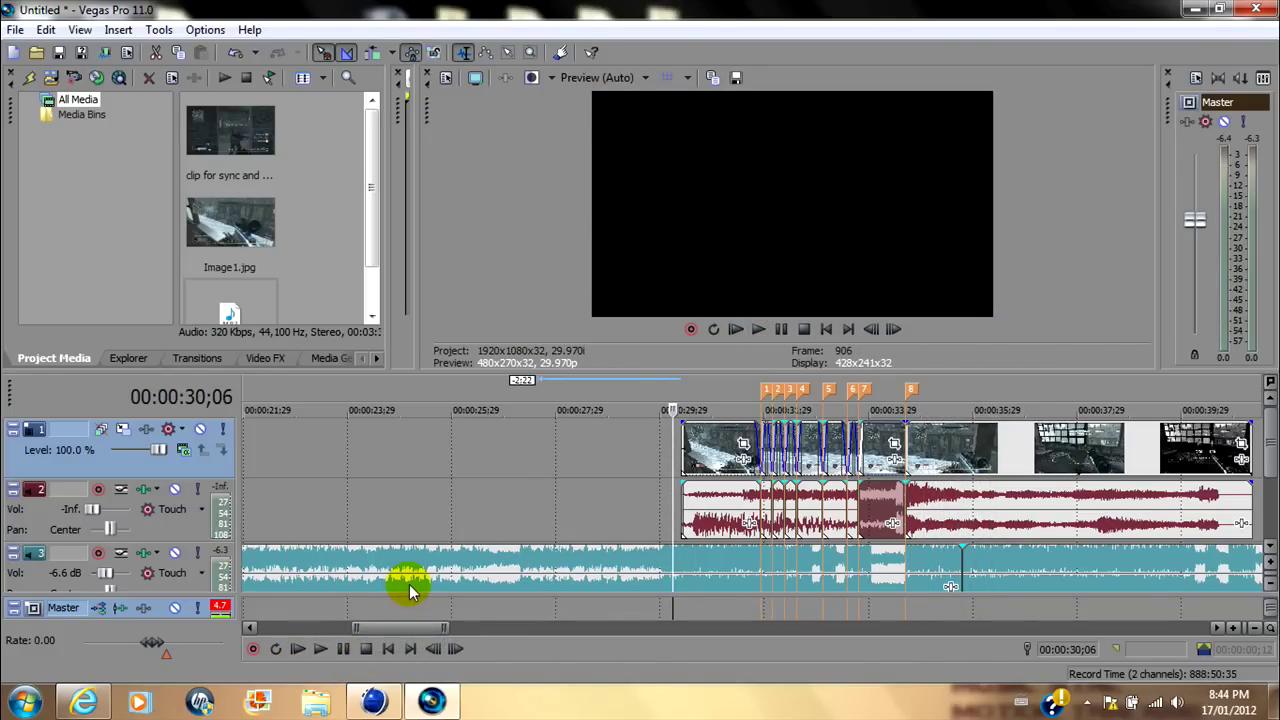
scroll(553, 496, "down", 3)
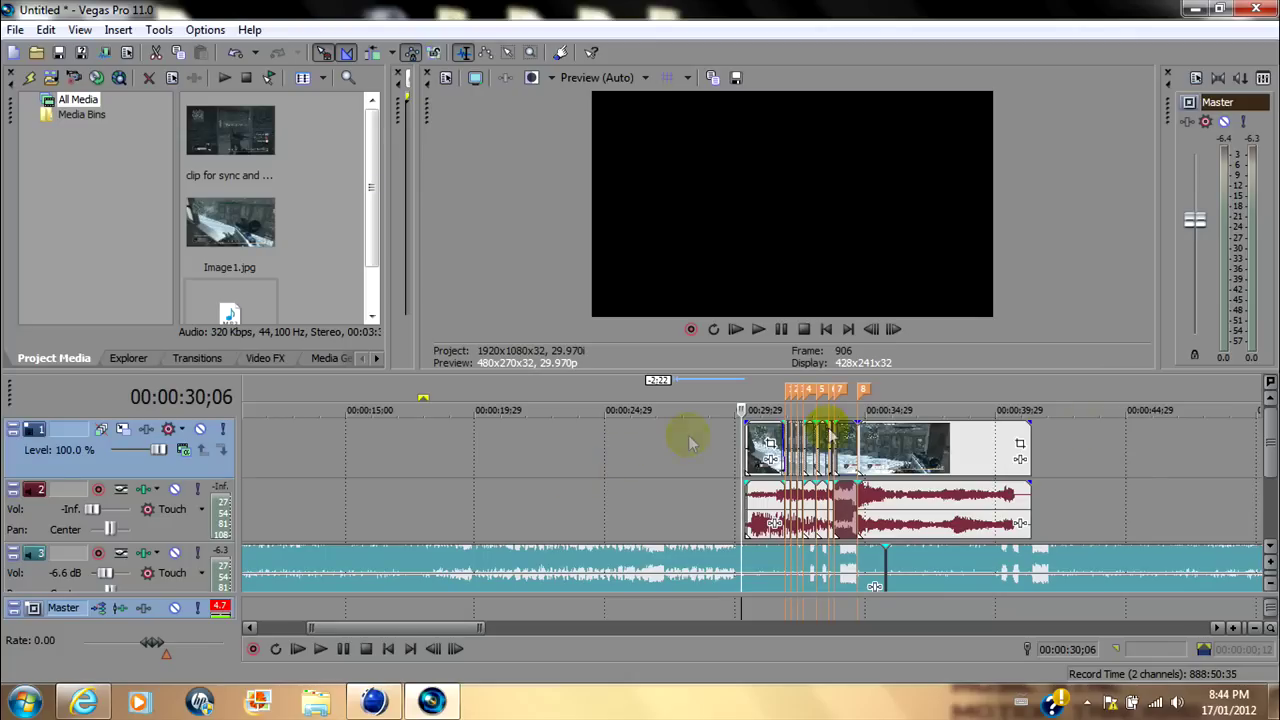
left_click(1217, 628)
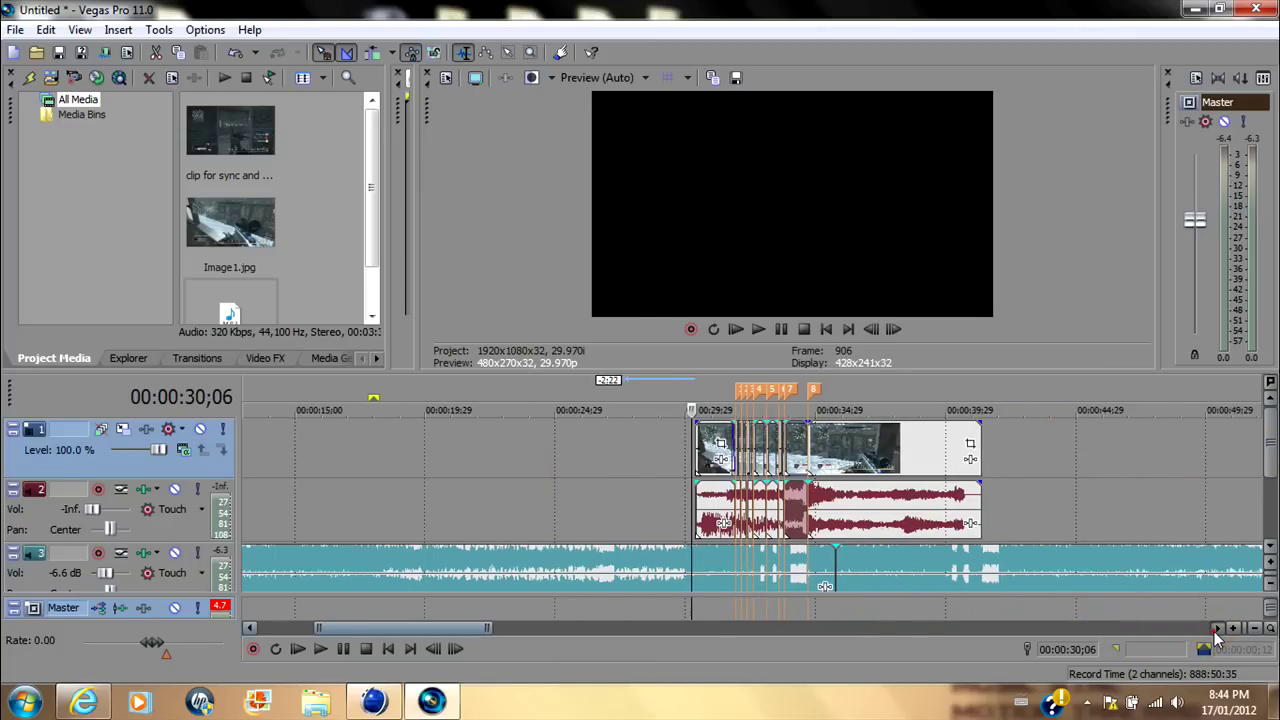
left_click(606, 612)
scroll(606, 608, "up", 2)
scroll(714, 618, "up", 2)
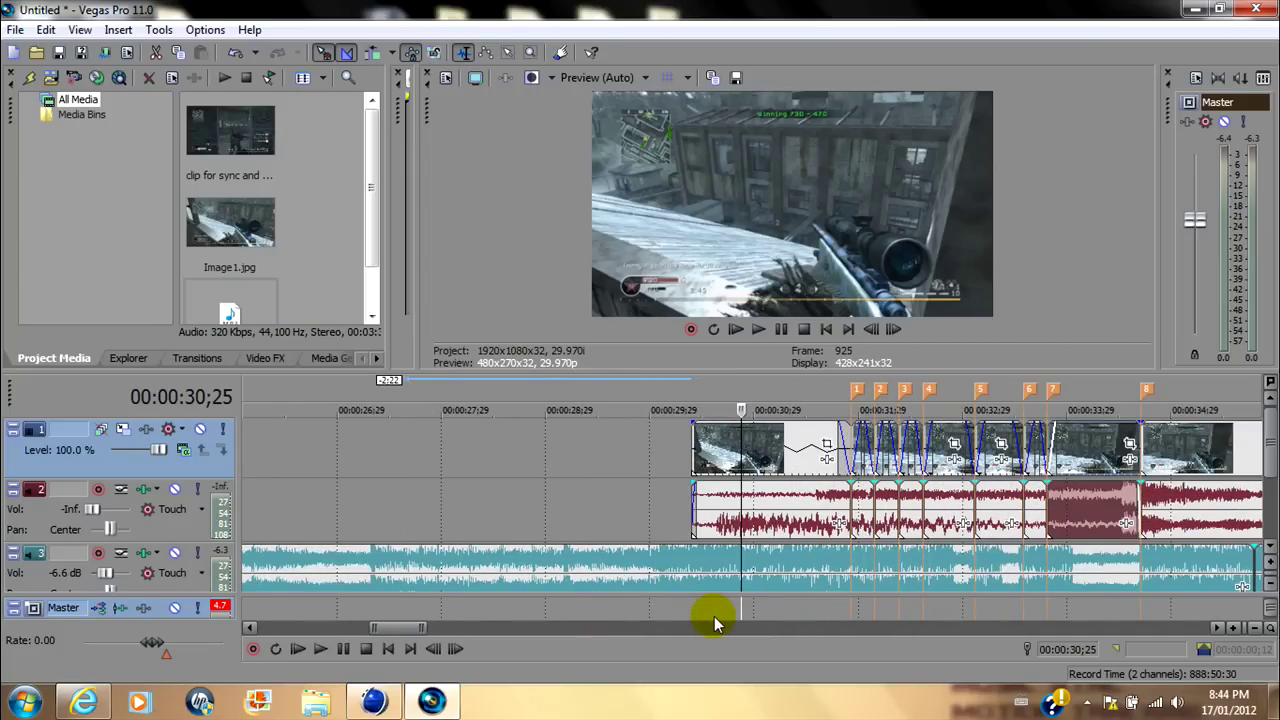
scroll(714, 616, "down", 2)
scroll(711, 612, "down", 1)
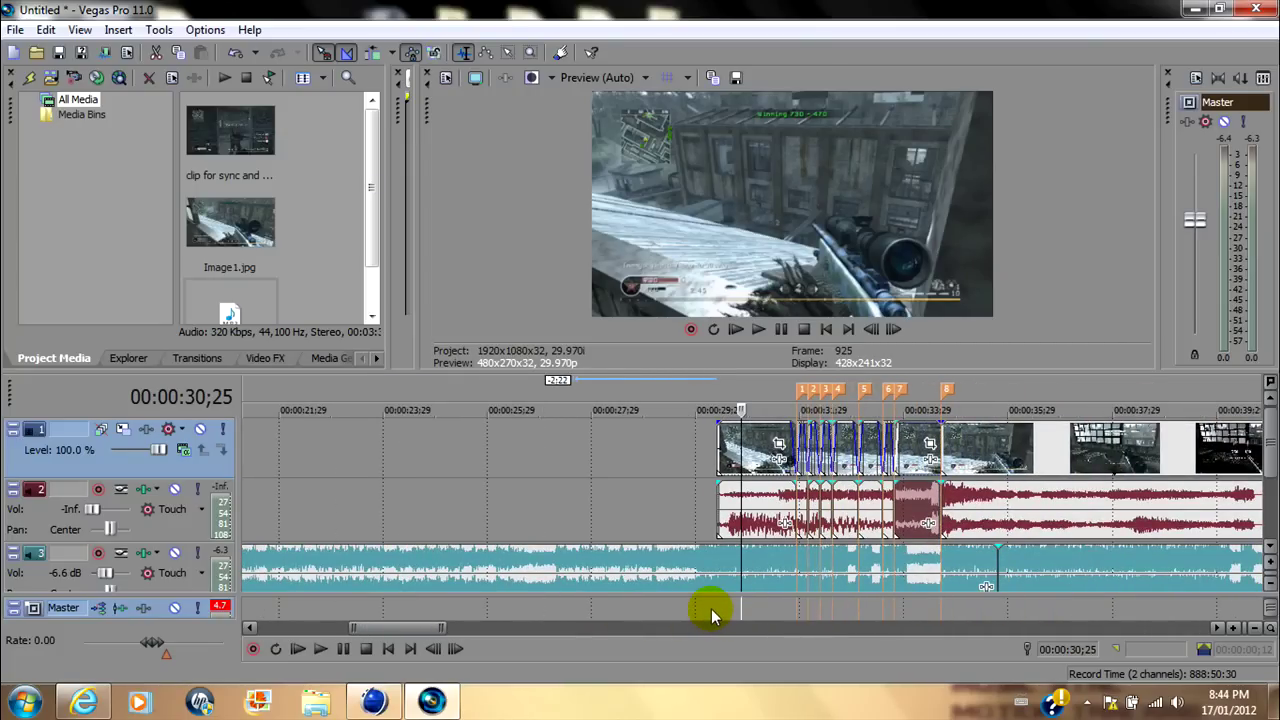